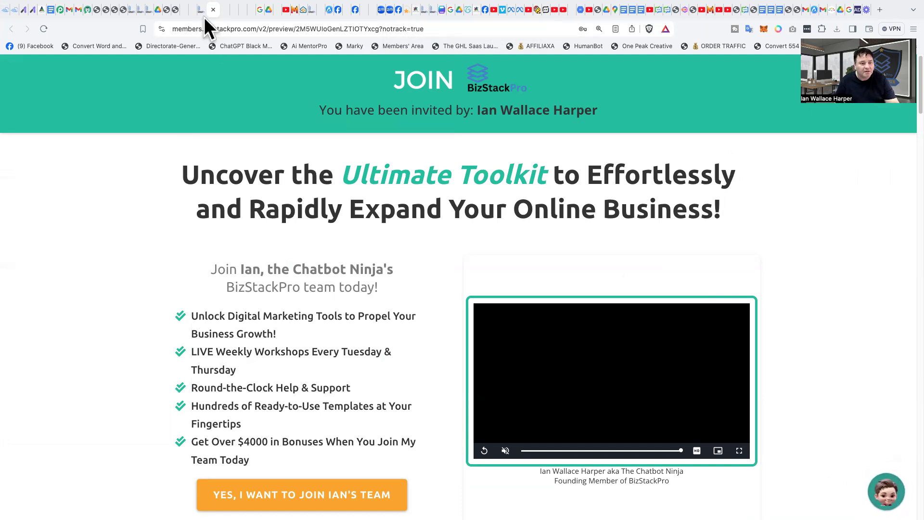
Step: Go to the Automation workflows list and open the C10. BizStackPro folder
{"action": "left_click", "coordinate": [202, 7]}
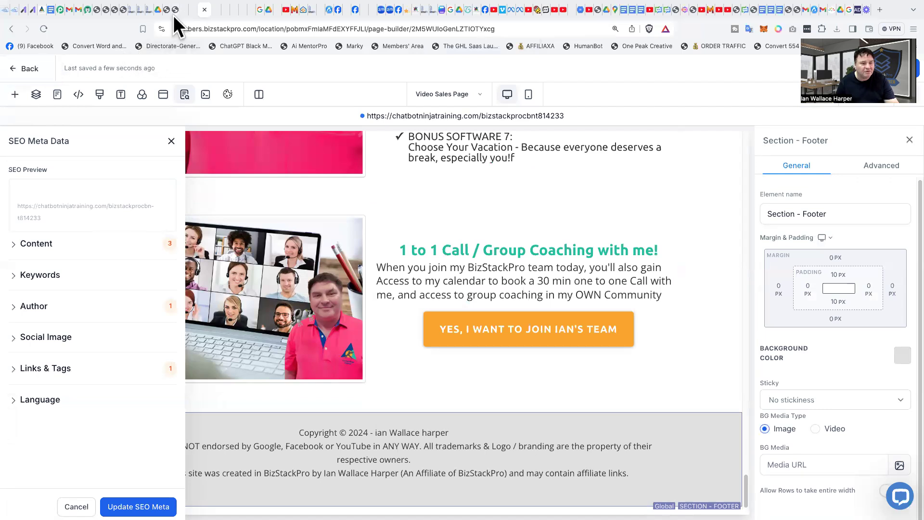
{"action": "left_click", "coordinate": [146, 7]}
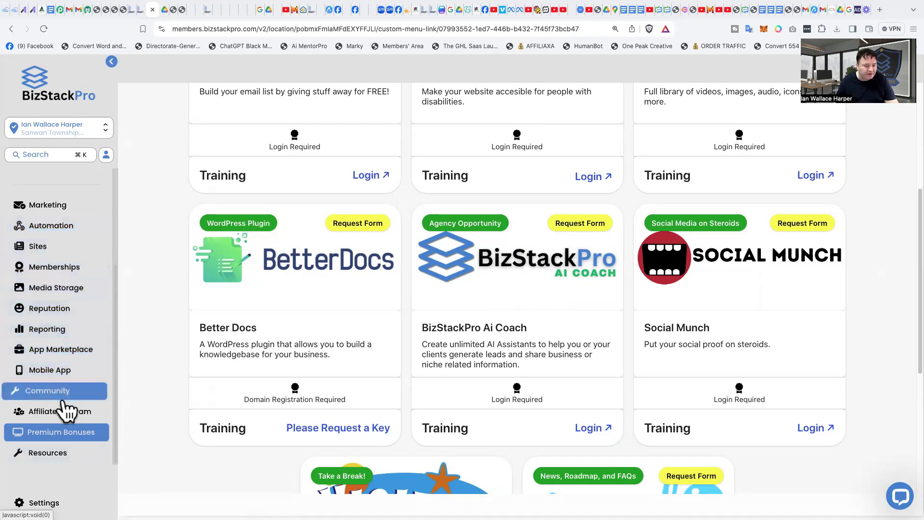
{"action": "scroll", "coordinate": [66, 361], "scroll_direction": "up", "scroll_amount": 3}
{"action": "scroll", "coordinate": [65, 364], "scroll_direction": "up", "scroll_amount": 1}
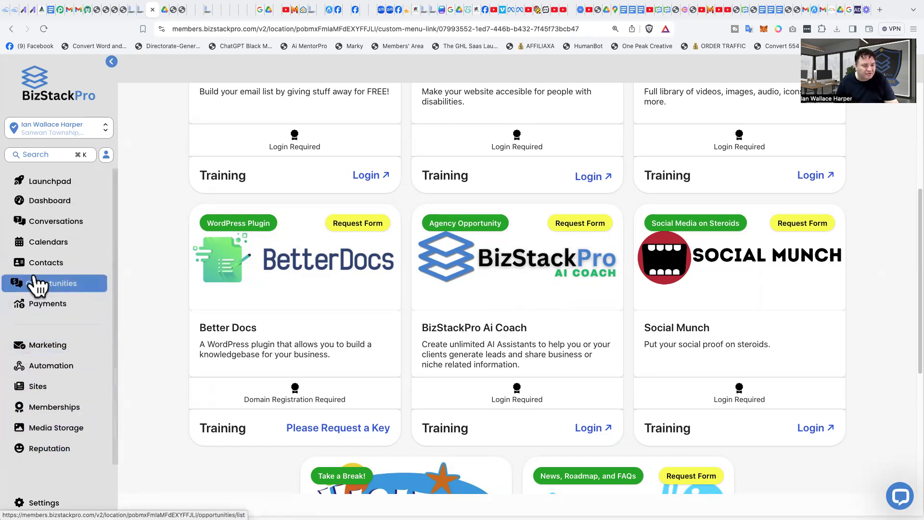
{"action": "left_click", "coordinate": [46, 367]}
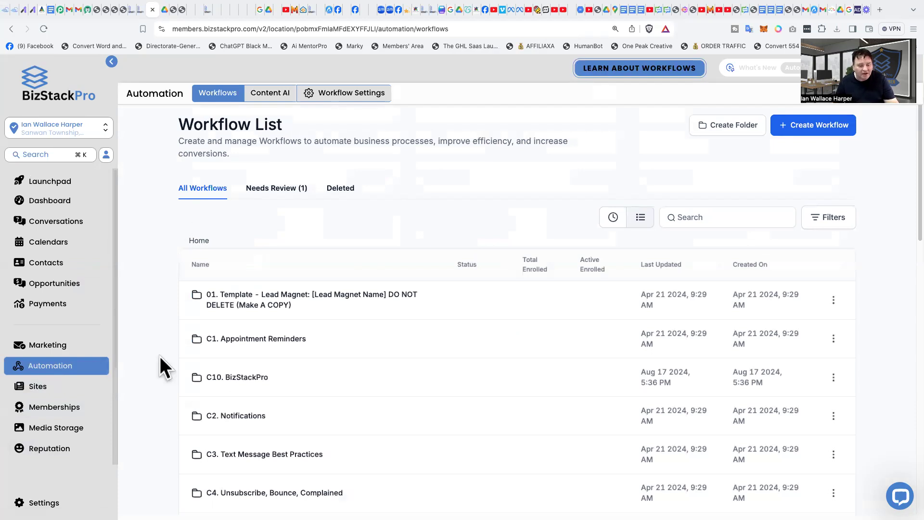
{"action": "left_click", "coordinate": [242, 377]}
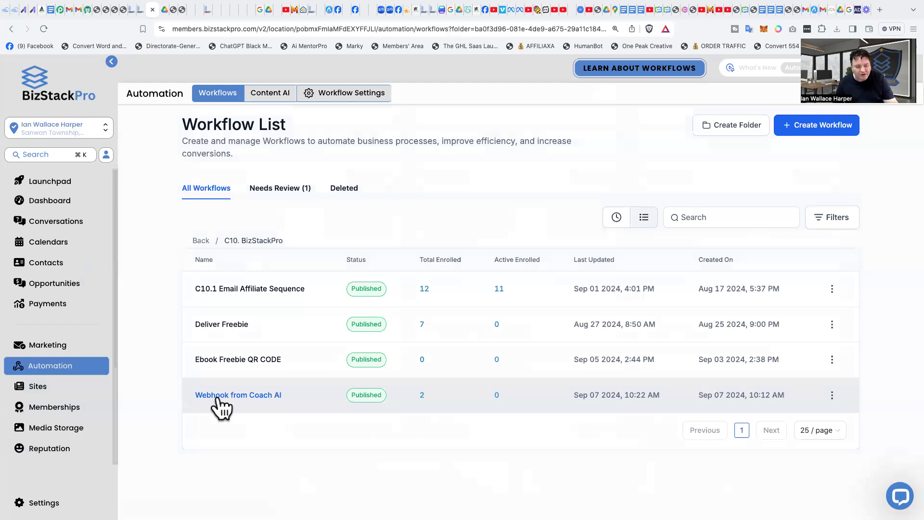
Step: Open the Webhook from Coach AI workflow, inspect its Inbound Webhook trigger settings, and return to the workflow list
{"action": "left_click", "coordinate": [220, 399]}
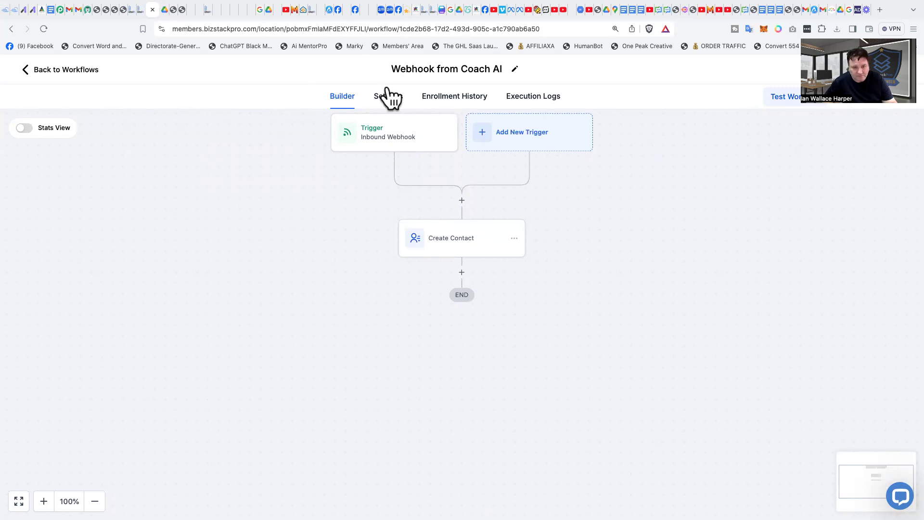
{"action": "left_click", "coordinate": [400, 138]}
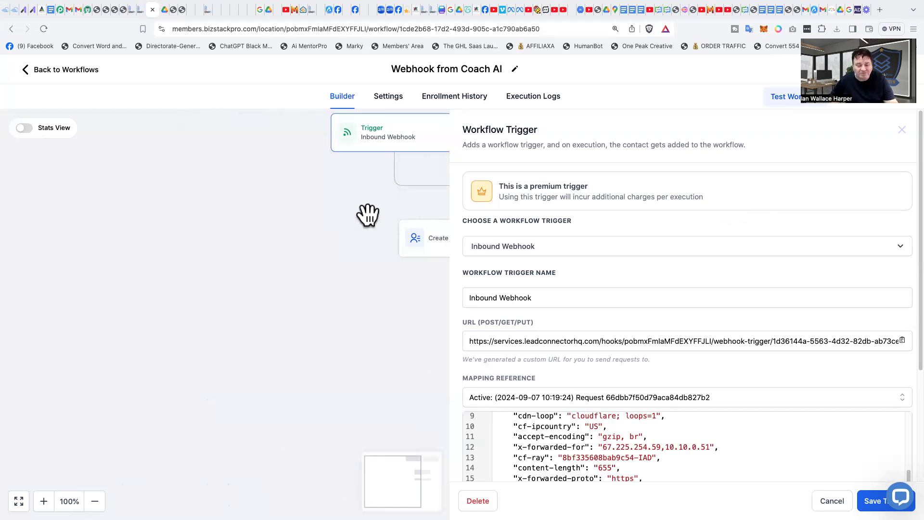
{"action": "left_click", "coordinate": [298, 233]}
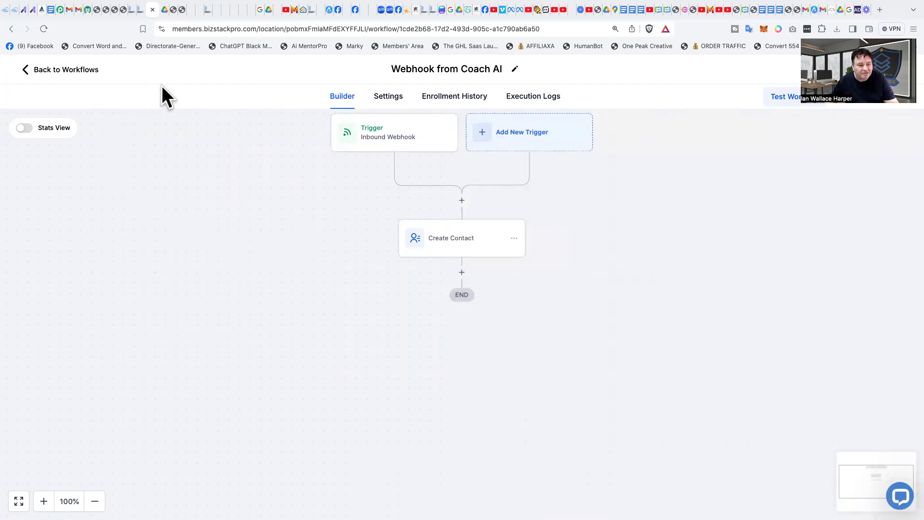
{"action": "left_click", "coordinate": [46, 72]}
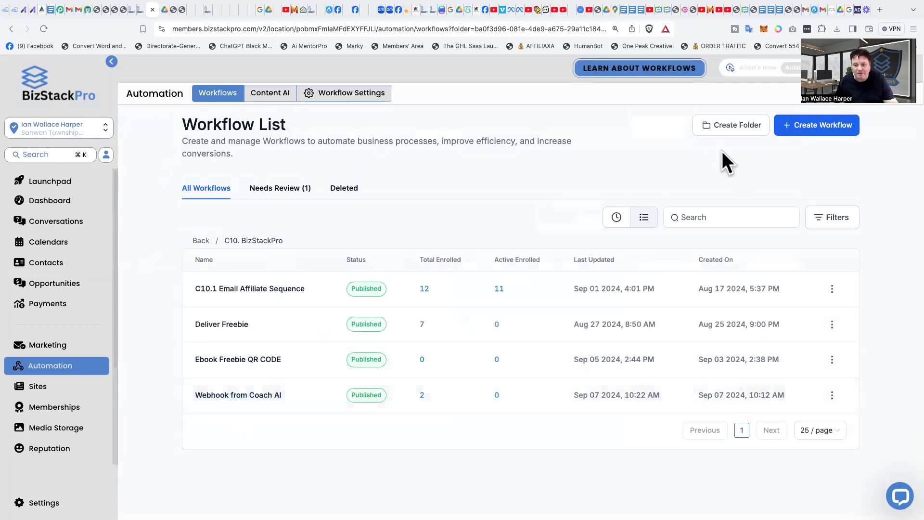
Step: Create a new workflow from scratch
{"action": "left_click", "coordinate": [822, 130]}
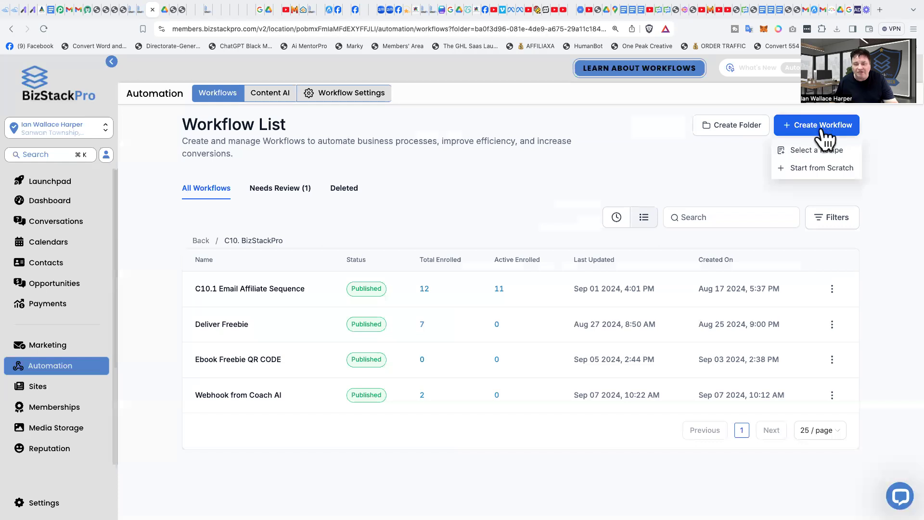
{"action": "left_click", "coordinate": [819, 170]}
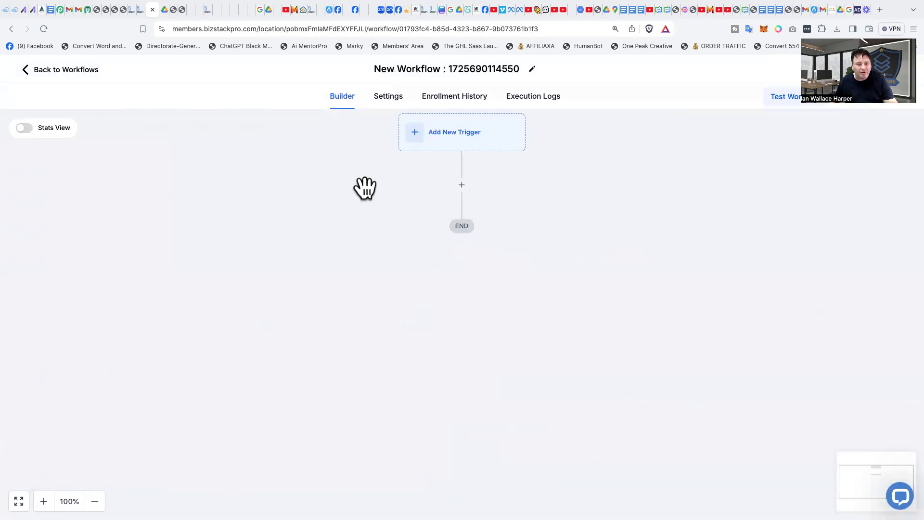
{"action": "left_click", "coordinate": [462, 142]}
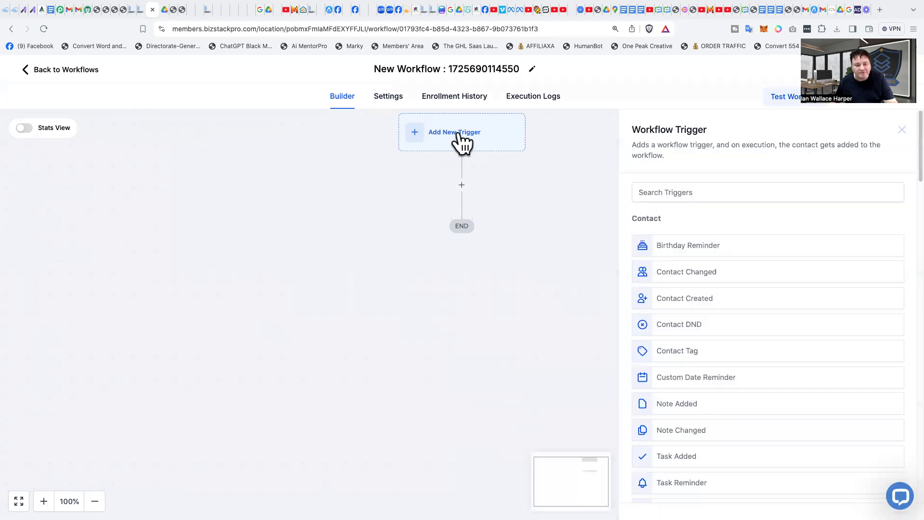
Step: Rename the new workflow to Demo webhook for coach AI
{"action": "left_click", "coordinate": [391, 67]}
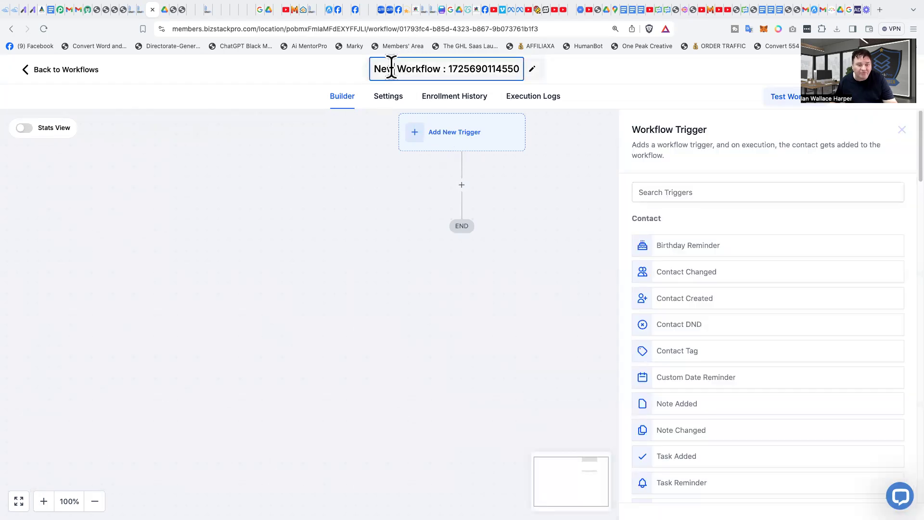
{"action": "left_click_drag", "start_coordinate": [371, 69], "coordinate": [518, 69]}
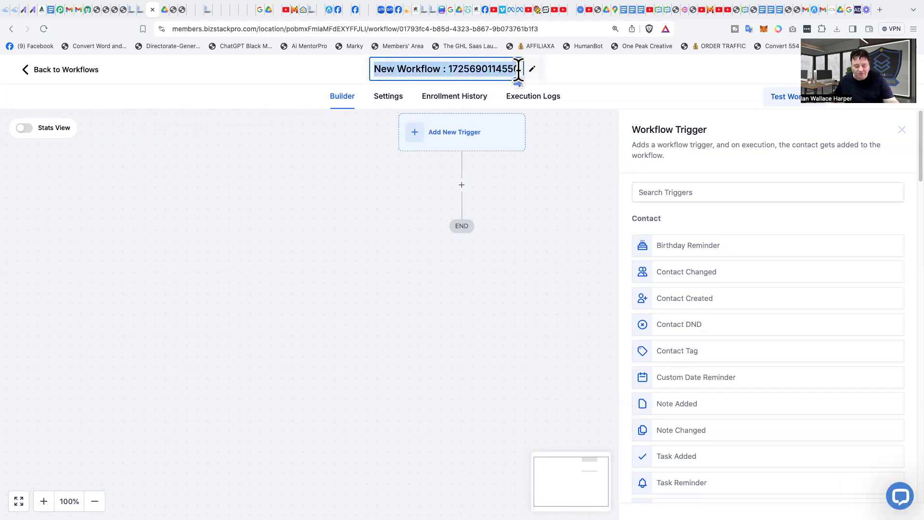
{"action": "type", "text": "Demo"}
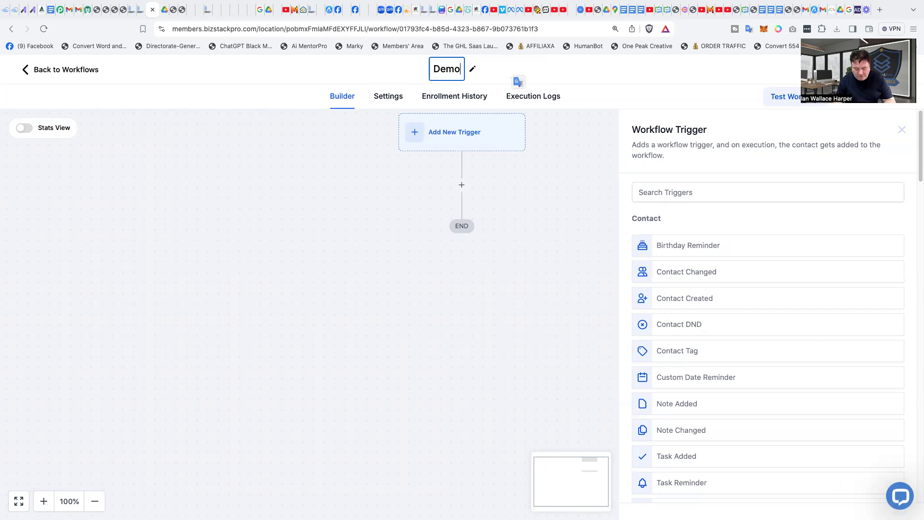
{"action": "type", "text": " web"}
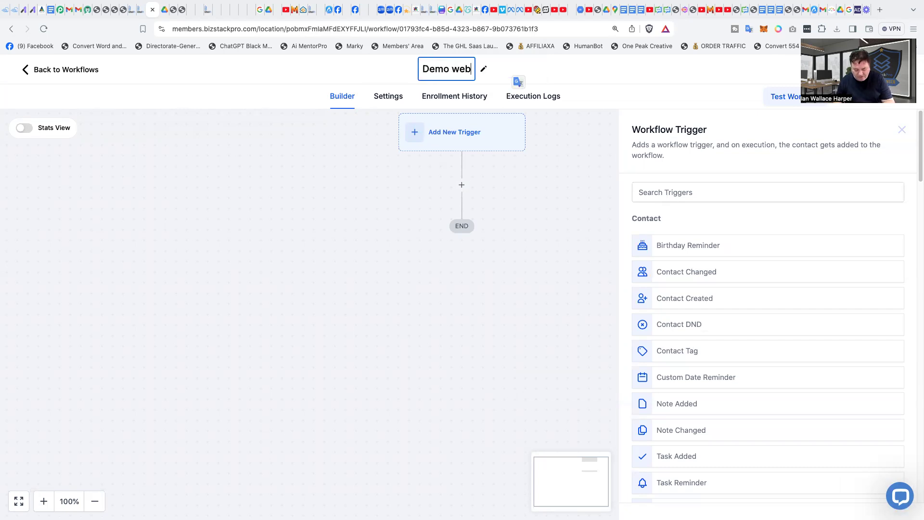
{"action": "type", "text": "hoo"}
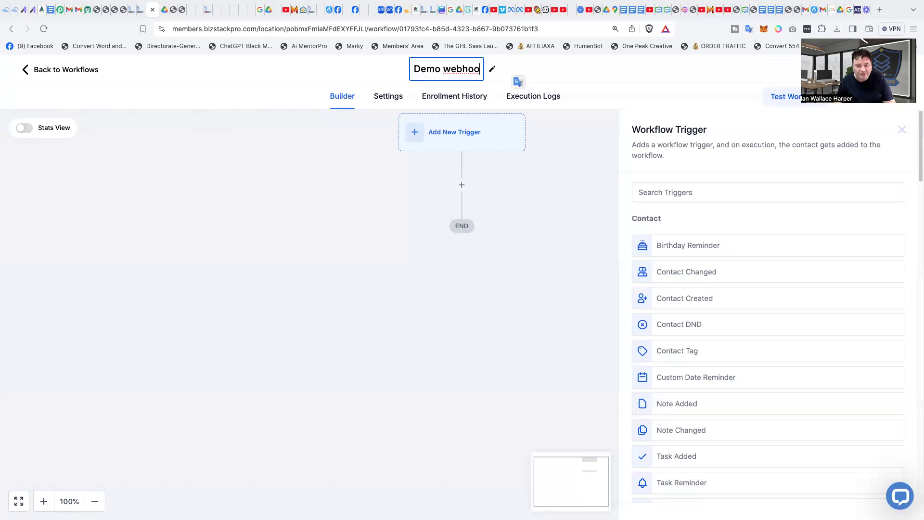
{"action": "type", "text": "k "}
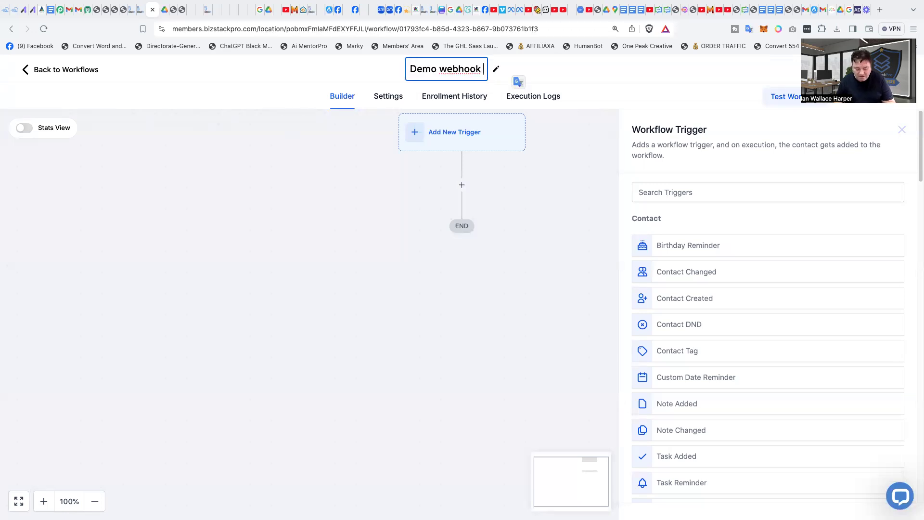
{"action": "type", "text": "fo"}
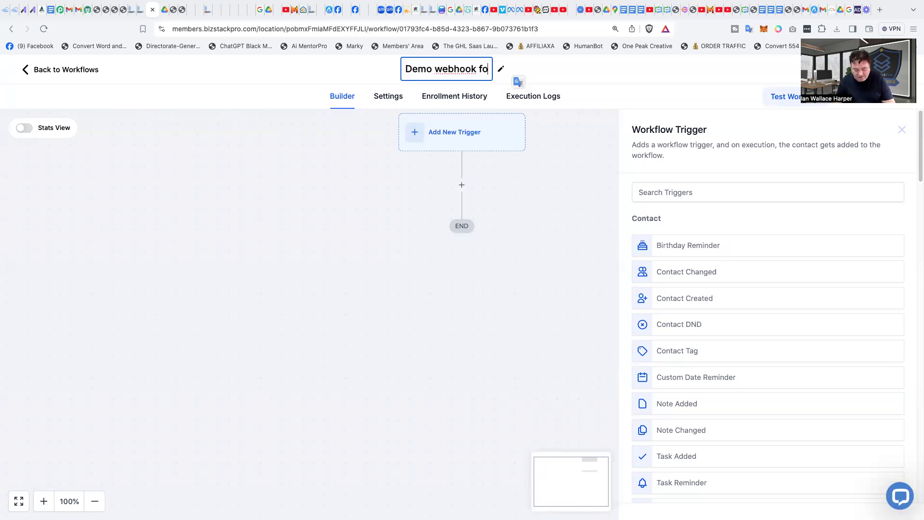
{"action": "type", "text": "r coa"}
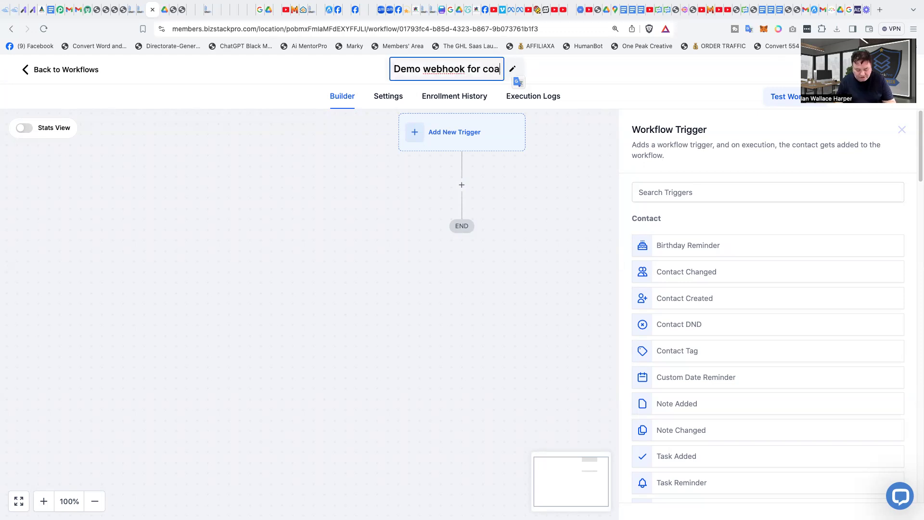
{"action": "type", "text": "ch A"}
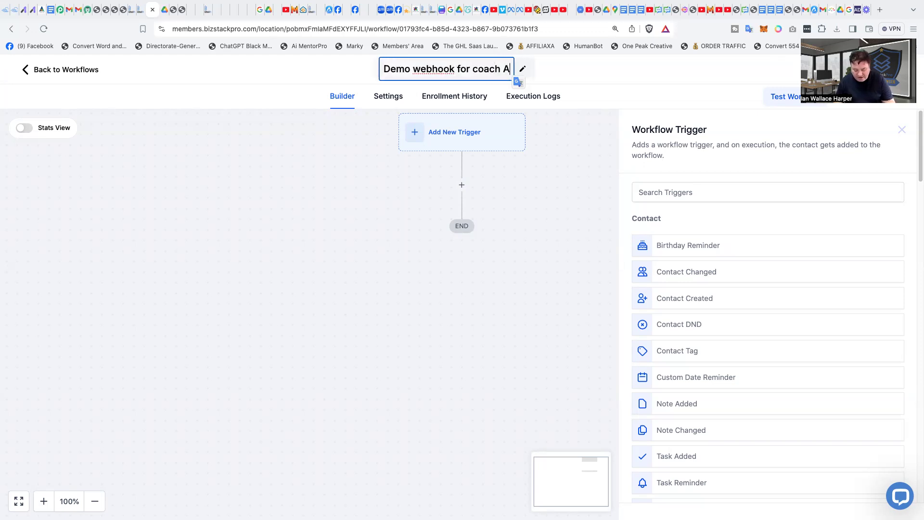
{"action": "type", "text": "l"}
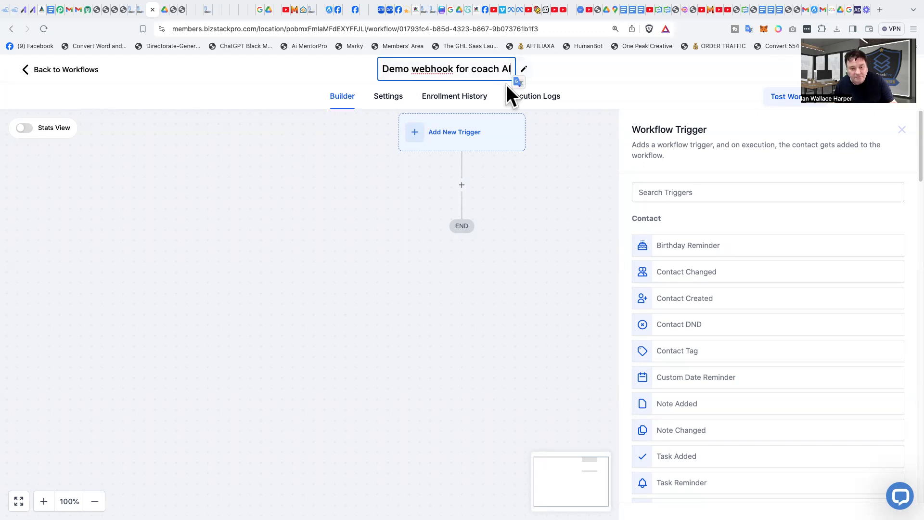
{"action": "left_click", "coordinate": [332, 146]}
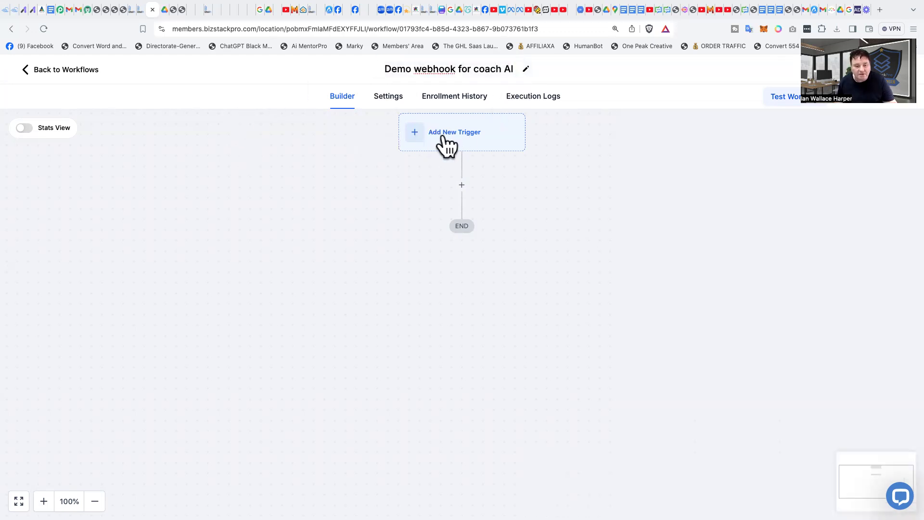
Step: Add an Inbound Webhook trigger by searching the workflow triggers for webhook
{"action": "left_click", "coordinate": [460, 143]}
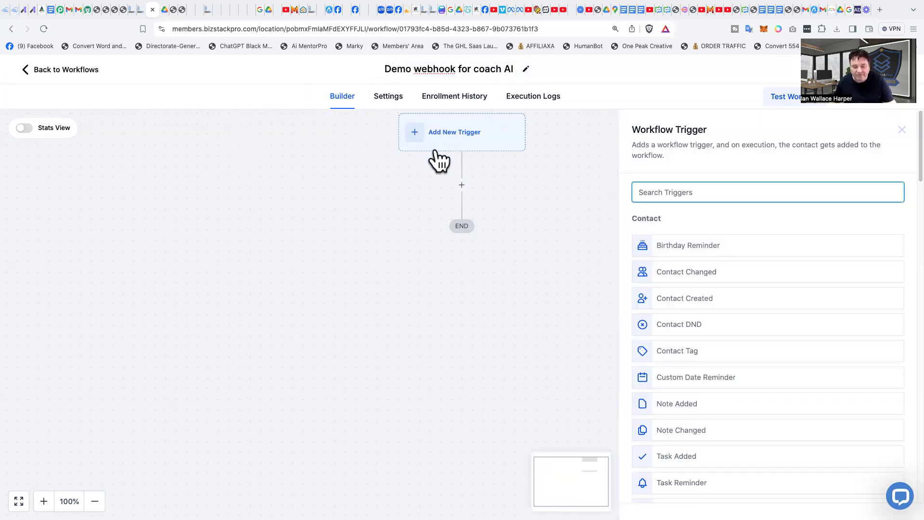
{"action": "left_click", "coordinate": [740, 193]}
{"action": "type", "text": "webhook"}
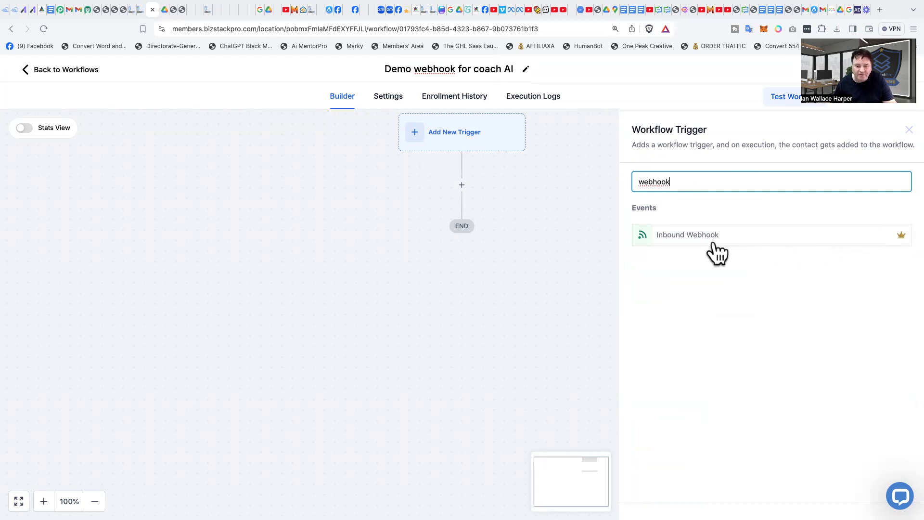
{"action": "left_click", "coordinate": [684, 248]}
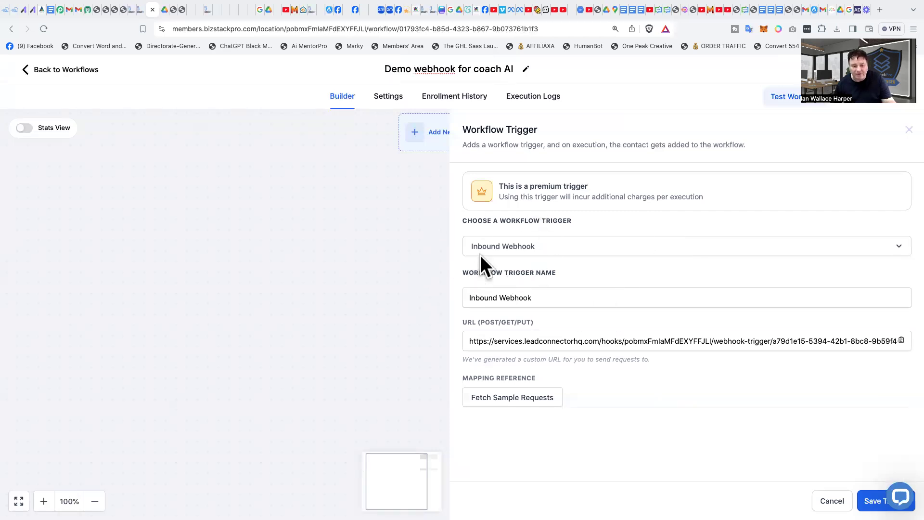
Step: Set the trigger name to Inbound Webhook from Coach AI and copy the generated webhook URL
{"action": "left_click", "coordinate": [552, 247]}
{"action": "left_click", "coordinate": [556, 249]}
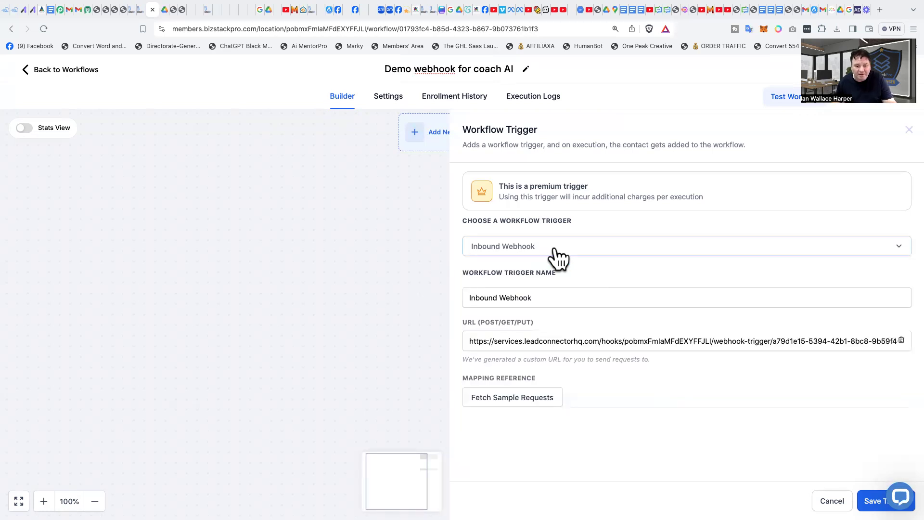
{"action": "left_click", "coordinate": [557, 259]}
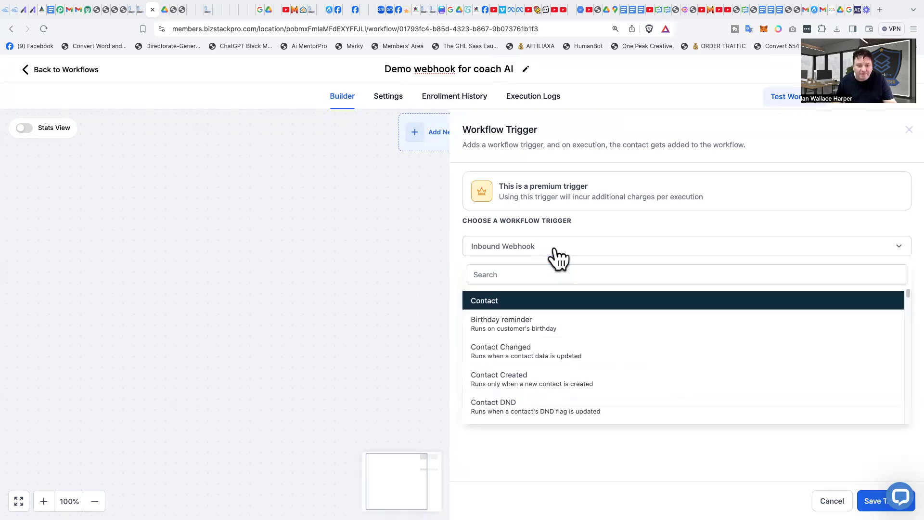
{"action": "left_click", "coordinate": [557, 258]}
{"action": "left_click", "coordinate": [544, 297]}
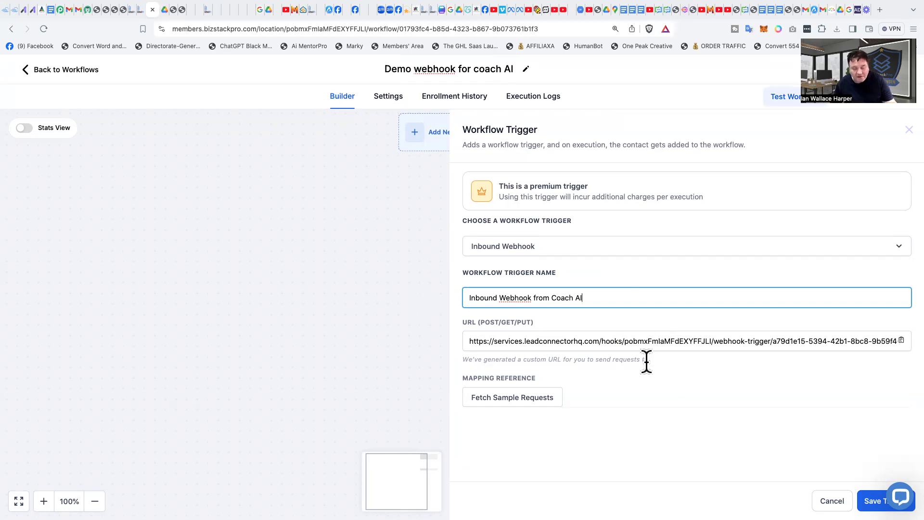
{"action": "left_click", "coordinate": [652, 395]}
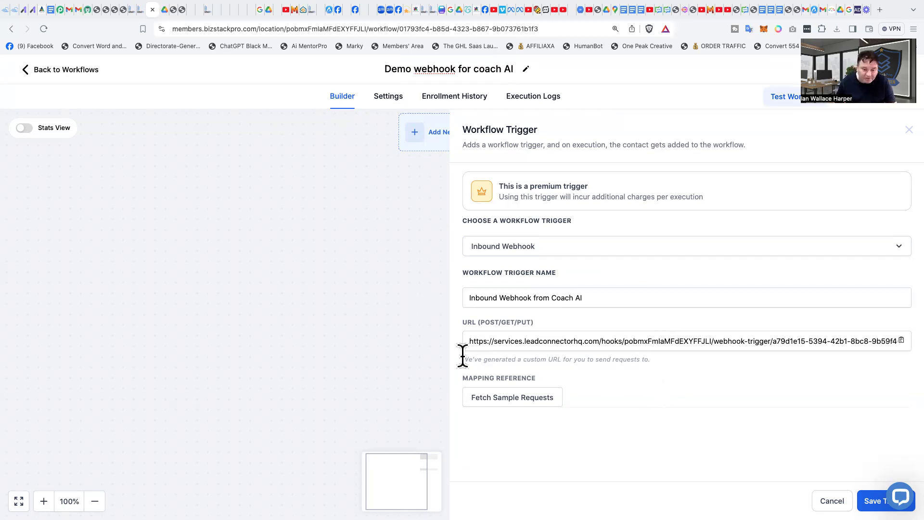
{"action": "left_click", "coordinate": [900, 342]}
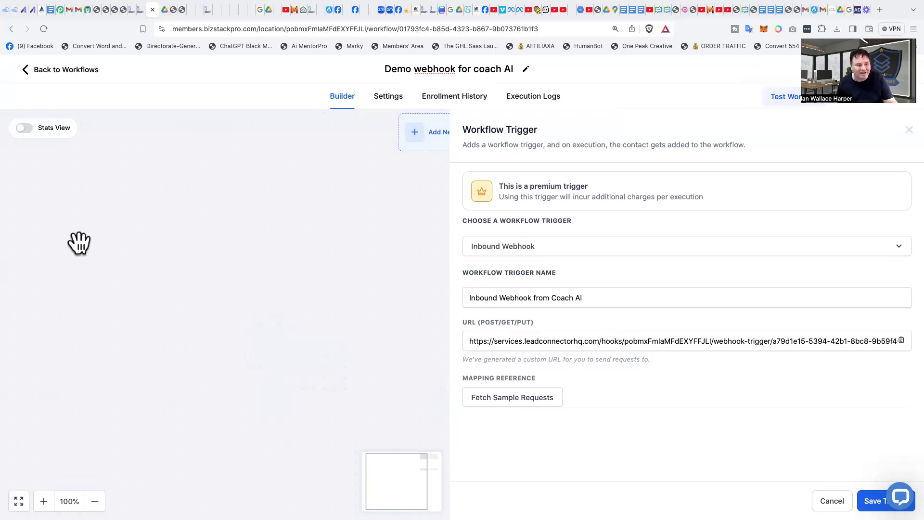
Step: Switch to the AI Coach widget editor, review its embed settings, and go to the Workspace page
{"action": "left_click", "coordinate": [87, 9]}
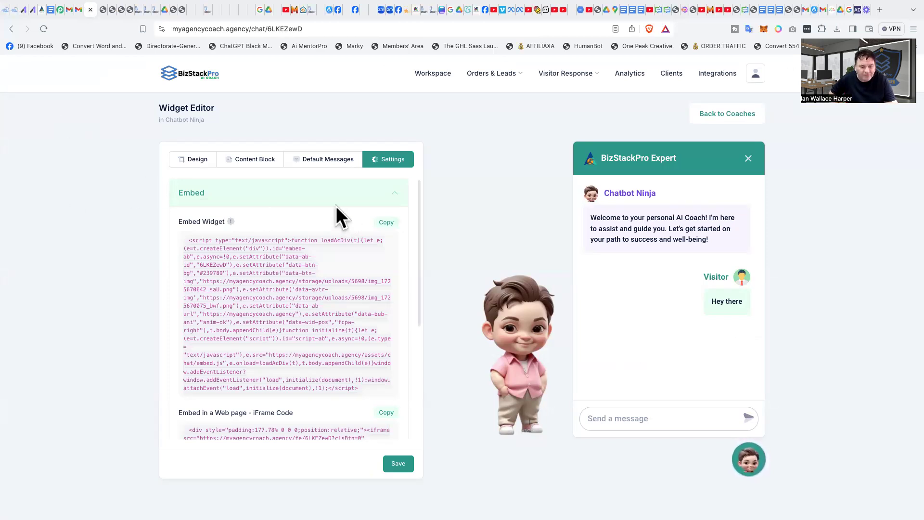
{"action": "scroll", "coordinate": [229, 310], "scroll_direction": "down", "scroll_amount": 5}
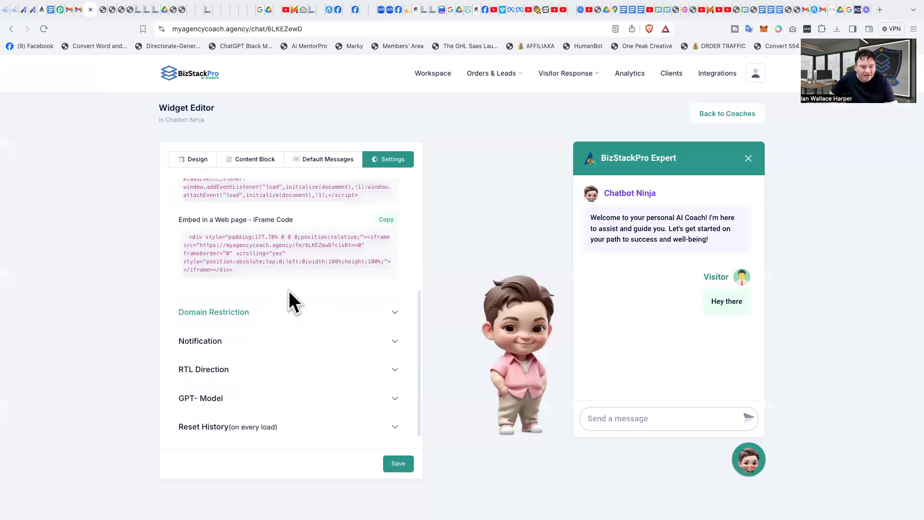
{"action": "scroll", "coordinate": [289, 291], "scroll_direction": "up", "scroll_amount": 5}
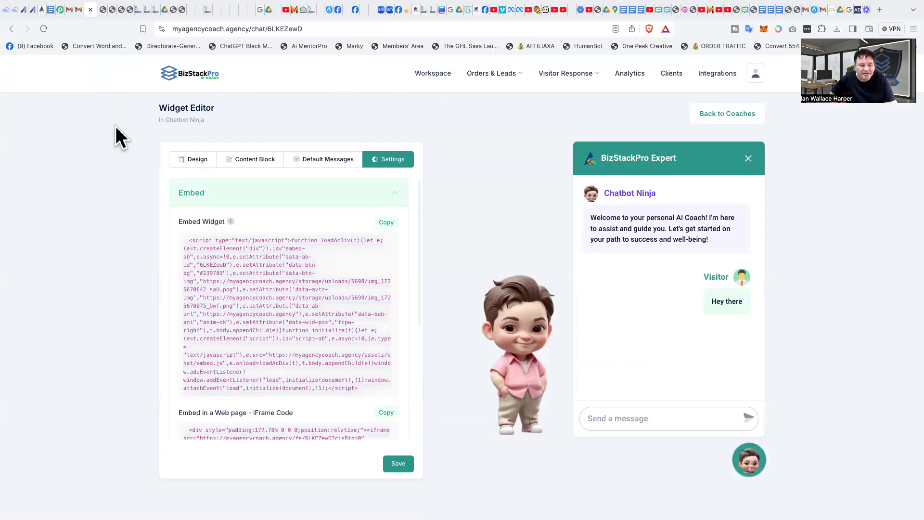
{"action": "left_click", "coordinate": [424, 74]}
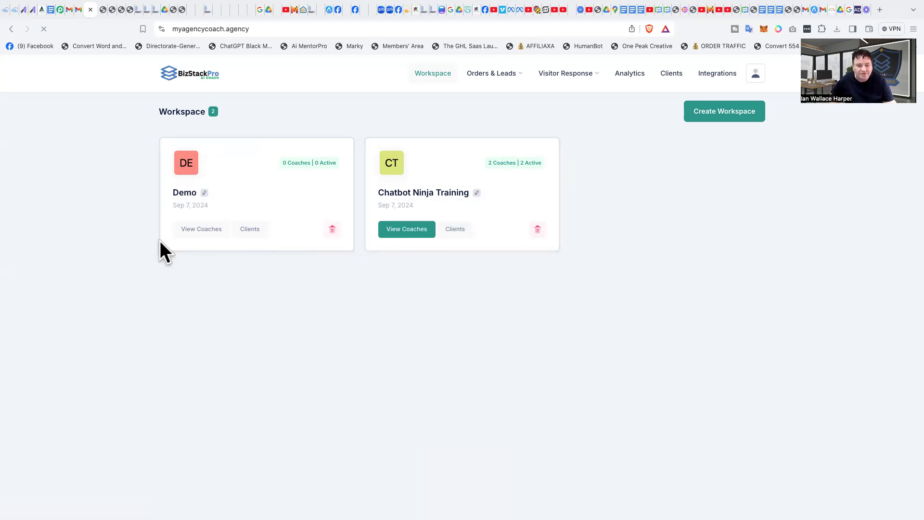
Step: Open the Oscar Digitalis coach's widget editor in the Chatbot Ninja Training workspace and review its Settings and Design tabs
{"action": "left_click", "coordinate": [406, 229]}
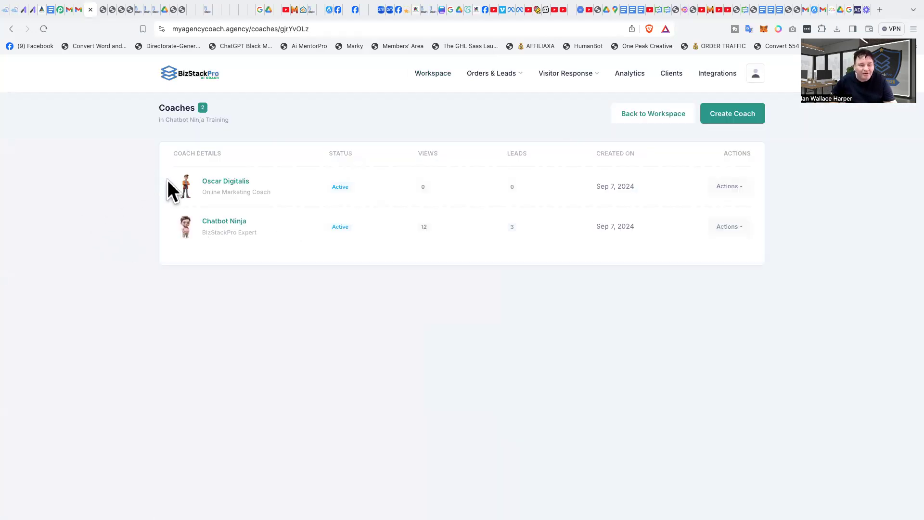
{"action": "left_click", "coordinate": [730, 190]}
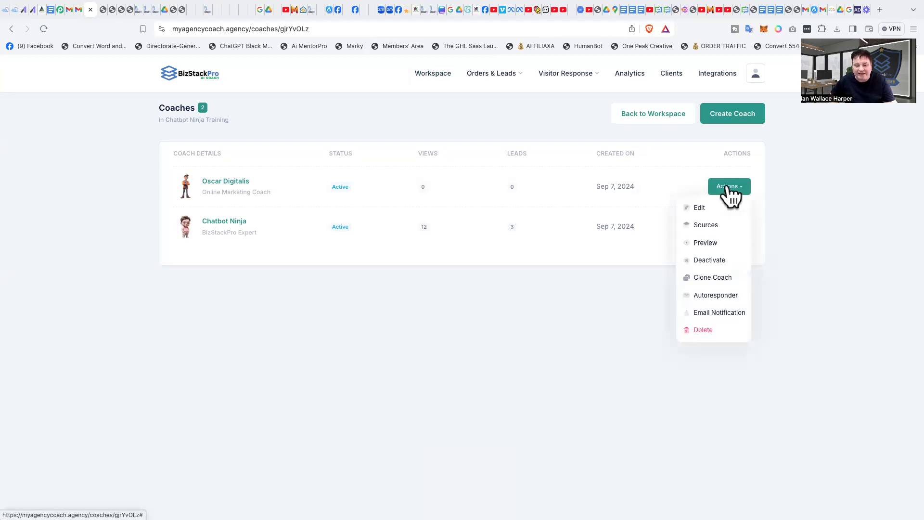
{"action": "left_click", "coordinate": [702, 207]}
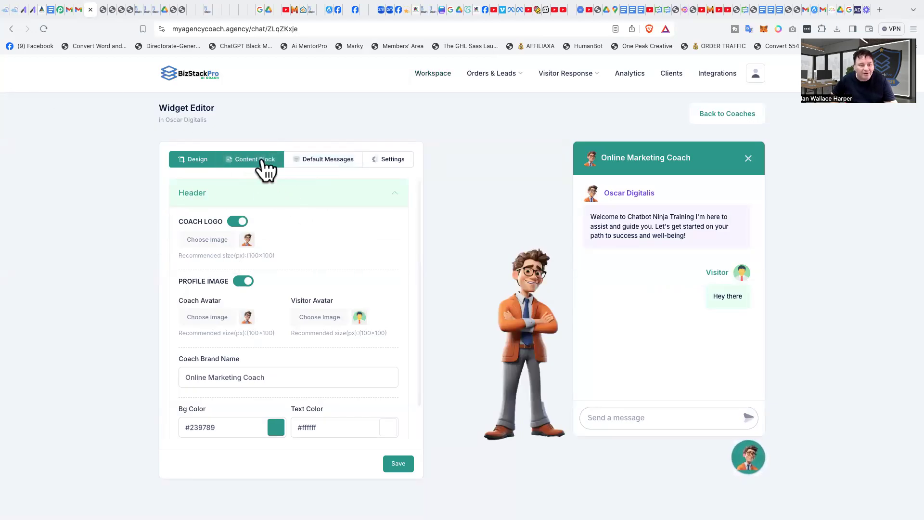
{"action": "left_click", "coordinate": [391, 160]}
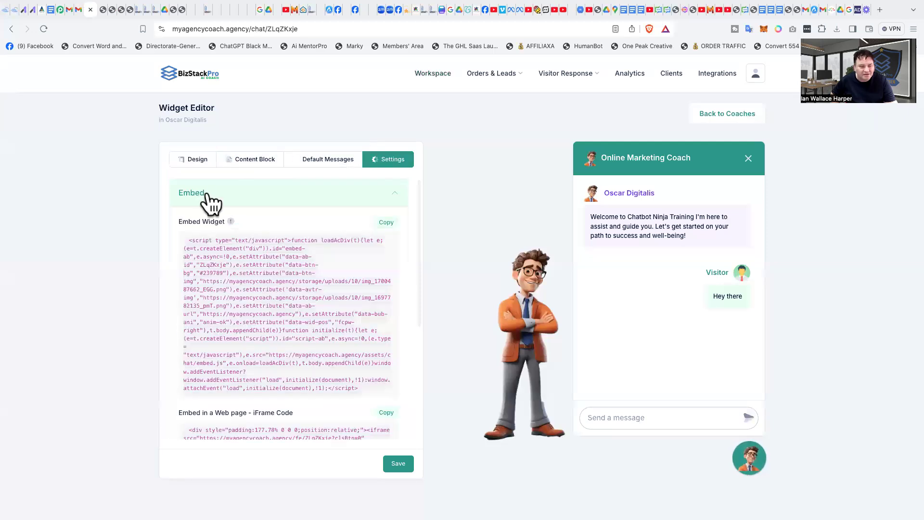
{"action": "scroll", "coordinate": [312, 279], "scroll_direction": "down", "scroll_amount": 4}
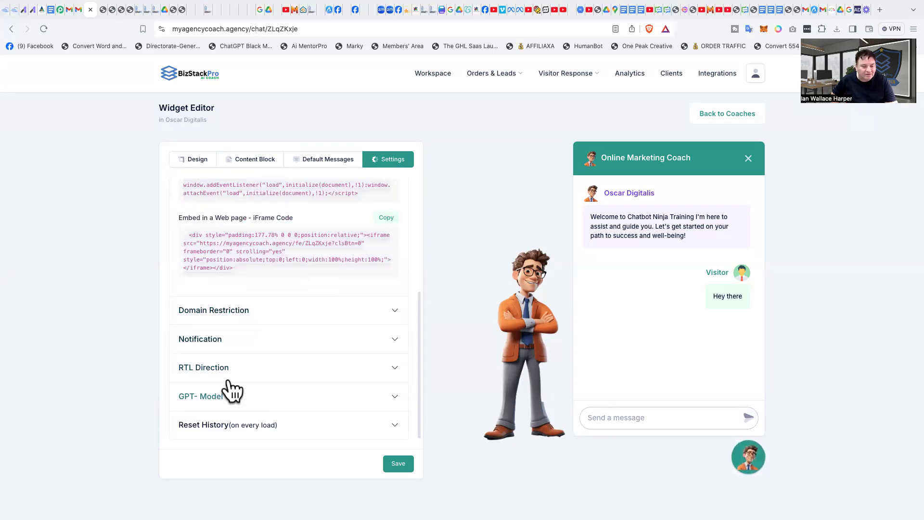
{"action": "left_click", "coordinate": [192, 161]}
{"action": "scroll", "coordinate": [330, 335], "scroll_direction": "down", "scroll_amount": 1}
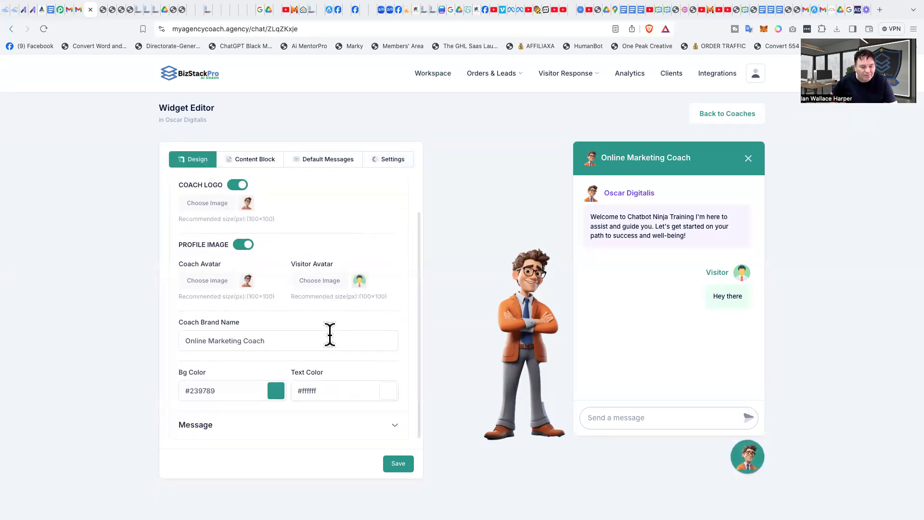
Step: Enable the Lead Magnet in the widget's content blocks
{"action": "left_click", "coordinate": [260, 163]}
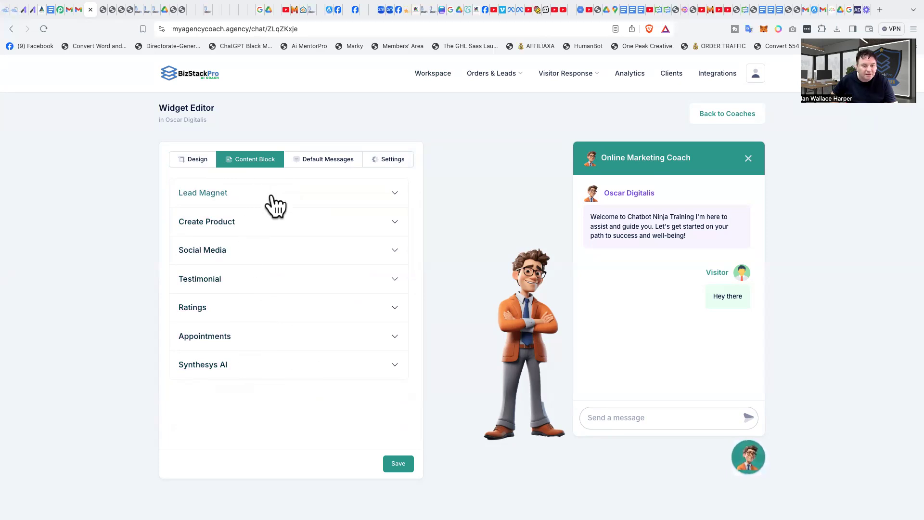
{"action": "left_click", "coordinate": [246, 195]}
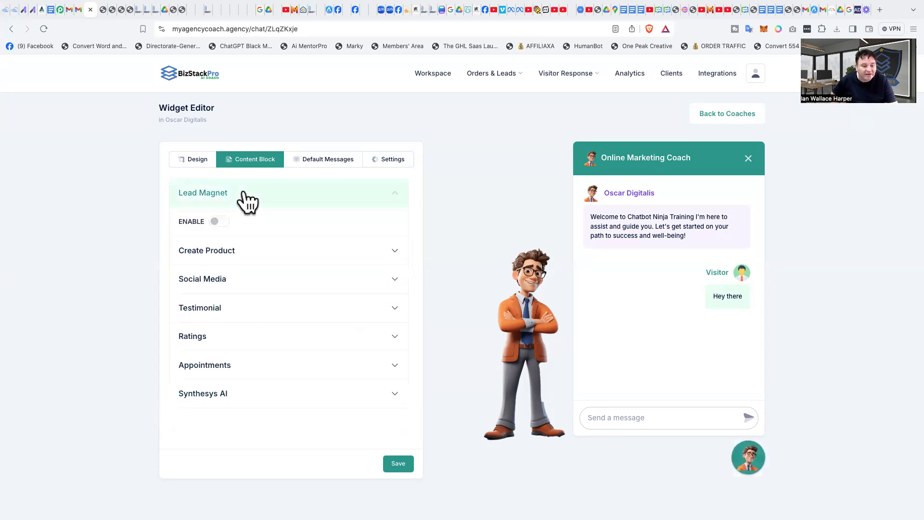
{"action": "left_click", "coordinate": [219, 222]}
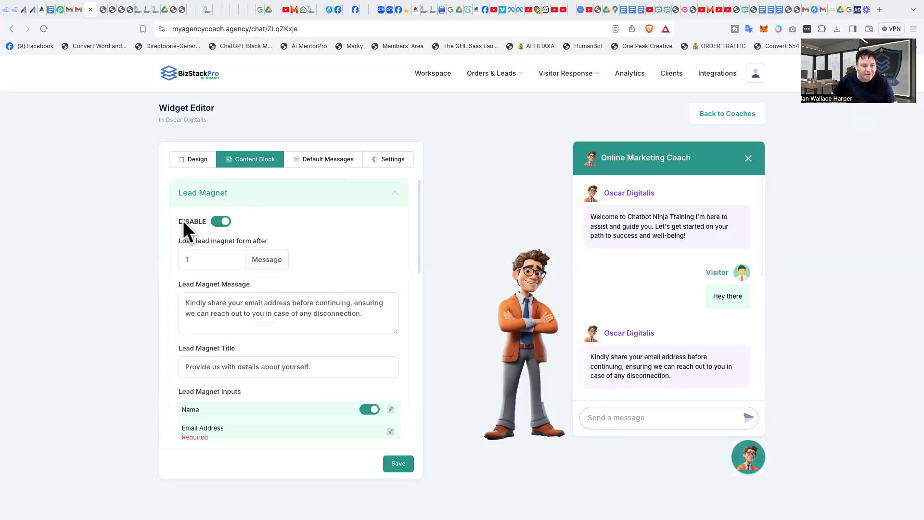
Step: Enable the lead magnet's webhook, paste the copied webhook URL into it, and save the widget
{"action": "scroll", "coordinate": [343, 255], "scroll_direction": "down", "scroll_amount": 3}
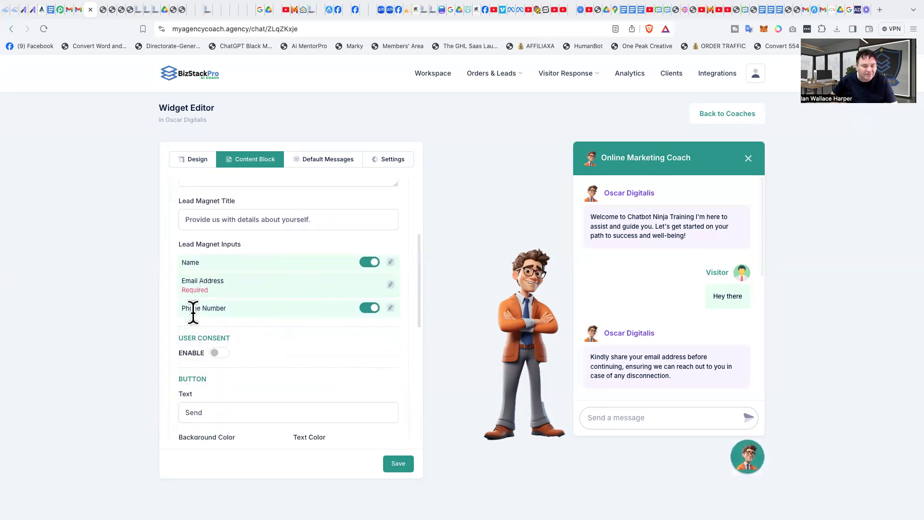
{"action": "scroll", "coordinate": [309, 296], "scroll_direction": "down", "scroll_amount": 3}
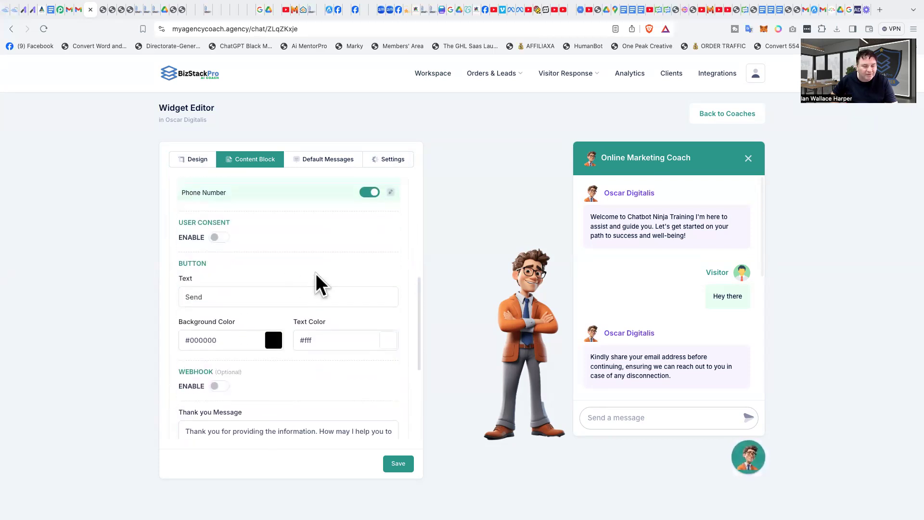
{"action": "scroll", "coordinate": [289, 304], "scroll_direction": "down", "scroll_amount": 3}
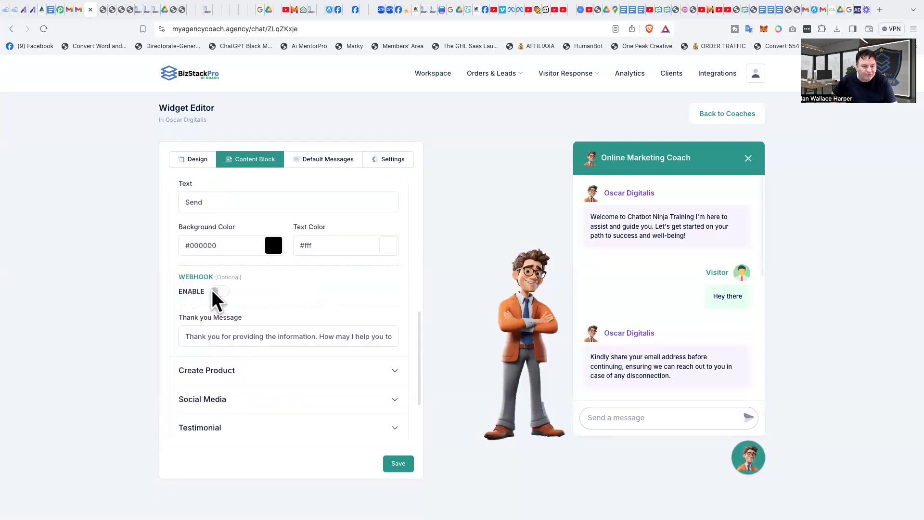
{"action": "left_click", "coordinate": [225, 289]}
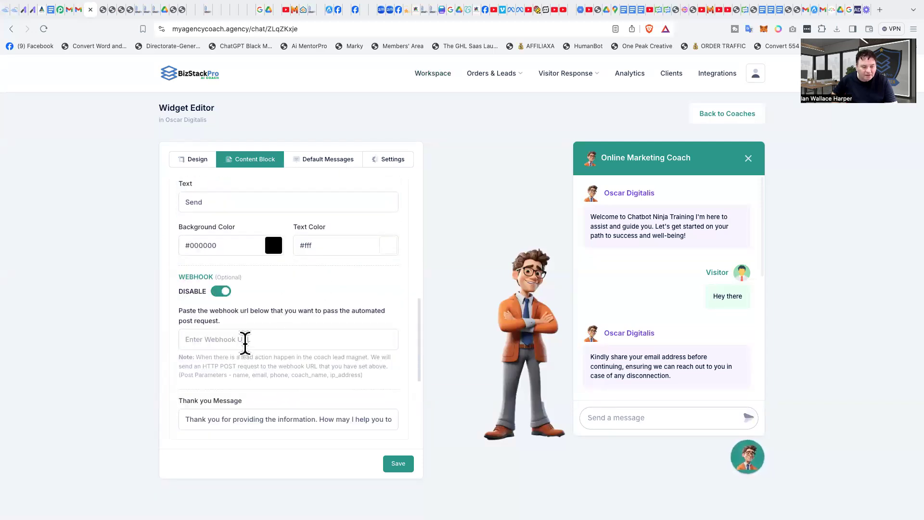
{"action": "left_click", "coordinate": [221, 341]}
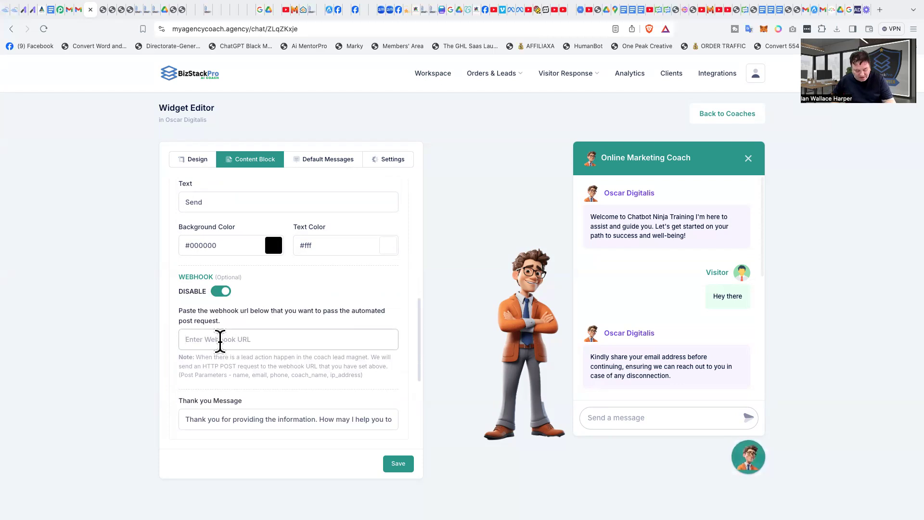
{"action": "key", "text": "super+v"}
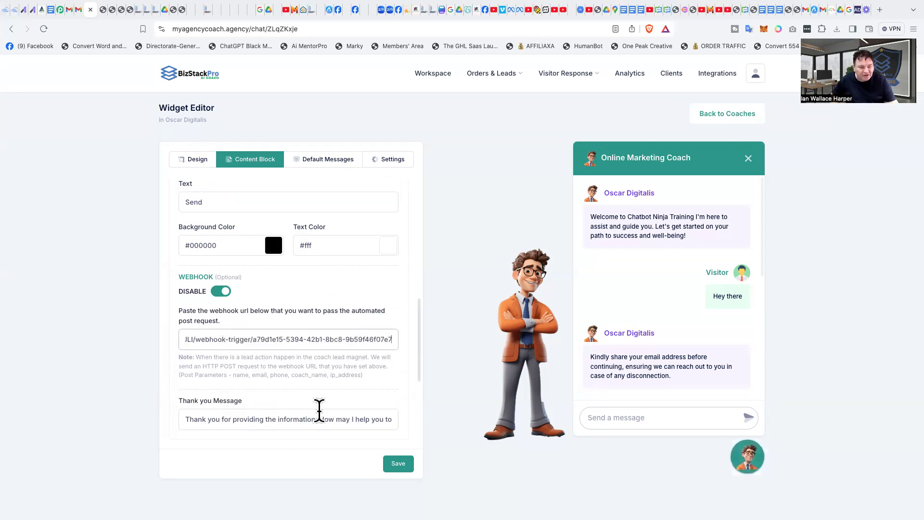
{"action": "left_click", "coordinate": [401, 466]}
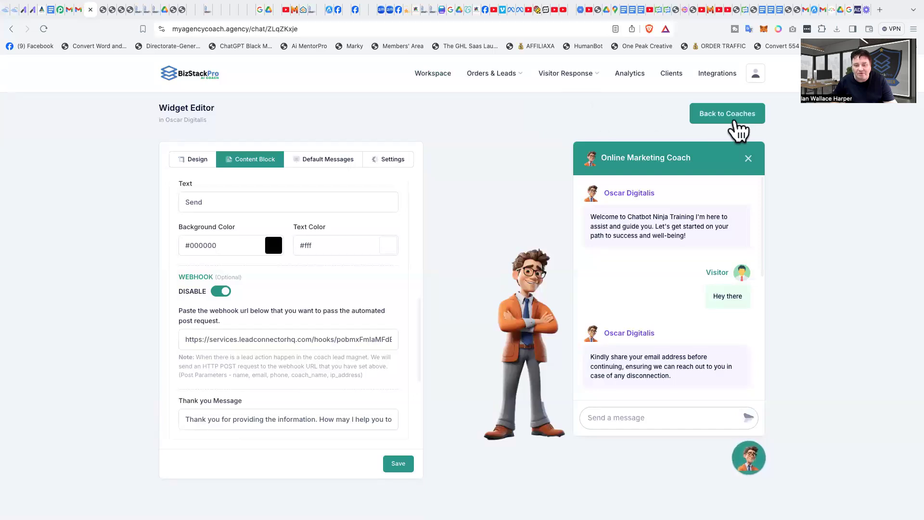
Step: Open the Oscar Digitalis coach's widget preview page and reload it
{"action": "left_click", "coordinate": [736, 124]}
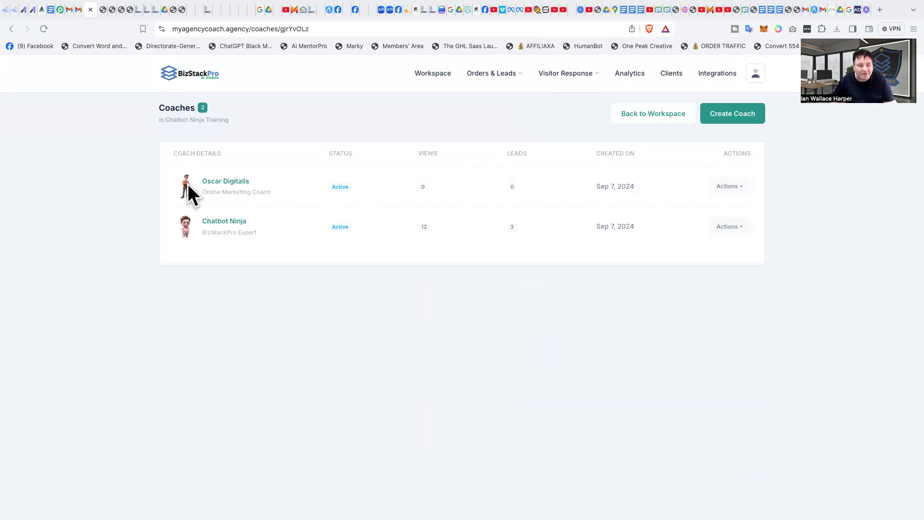
{"action": "left_click", "coordinate": [734, 188]}
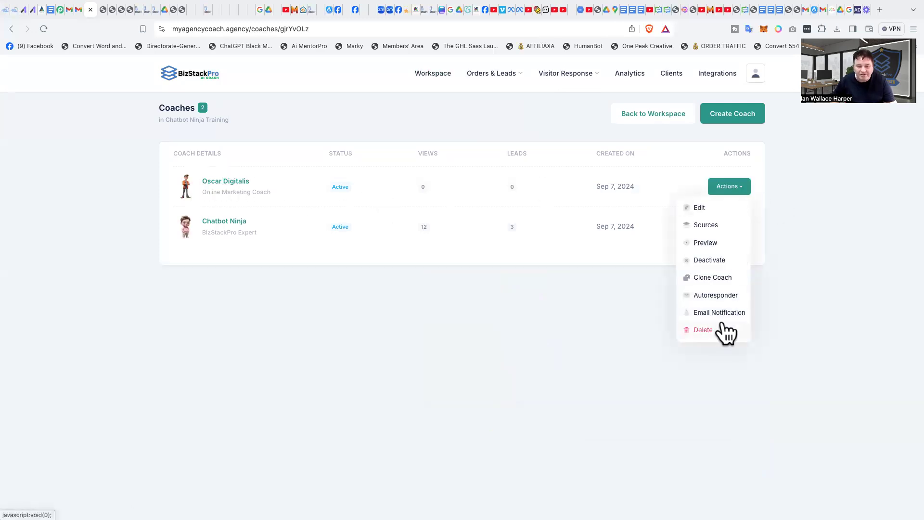
{"action": "left_click", "coordinate": [714, 244]}
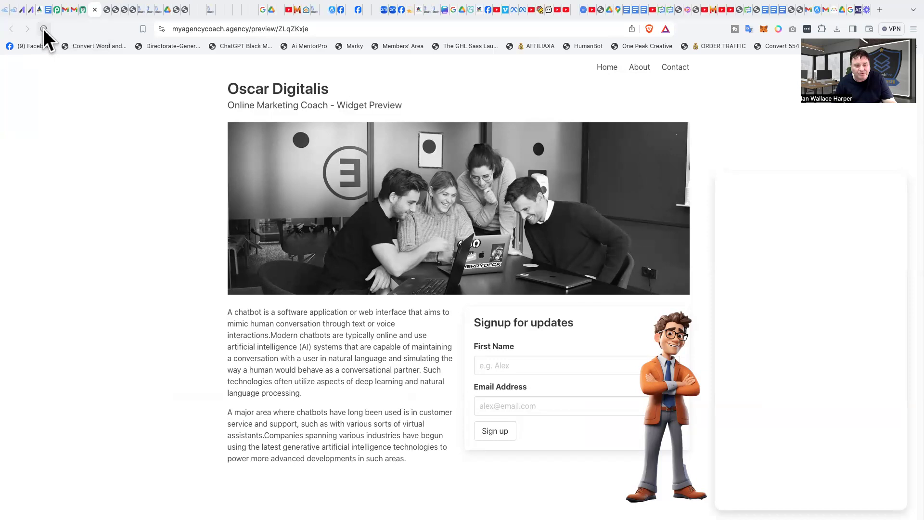
{"action": "left_click", "coordinate": [41, 27]}
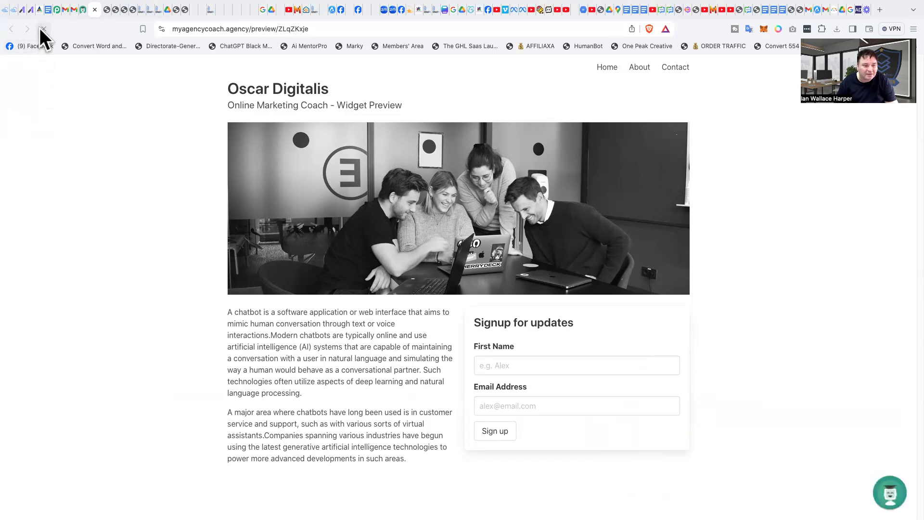
{"action": "left_click", "coordinate": [40, 29]}
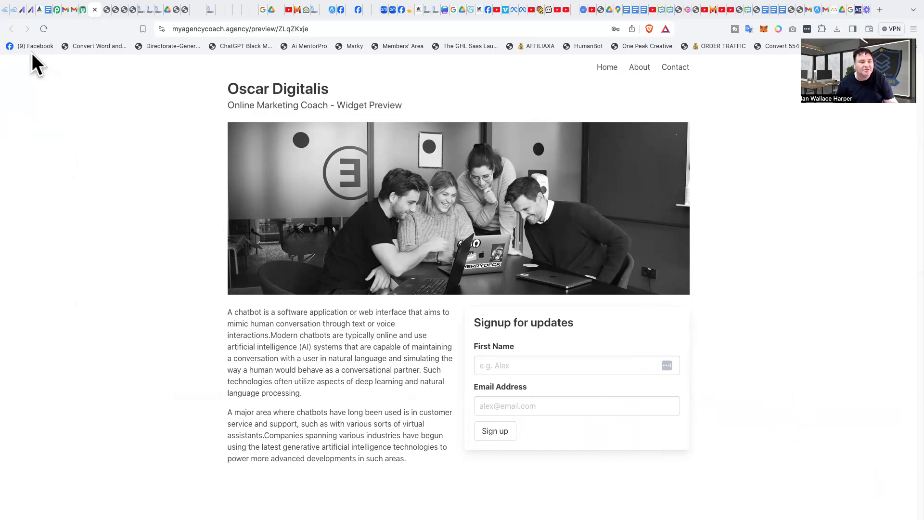
{"action": "left_click", "coordinate": [95, 9]}
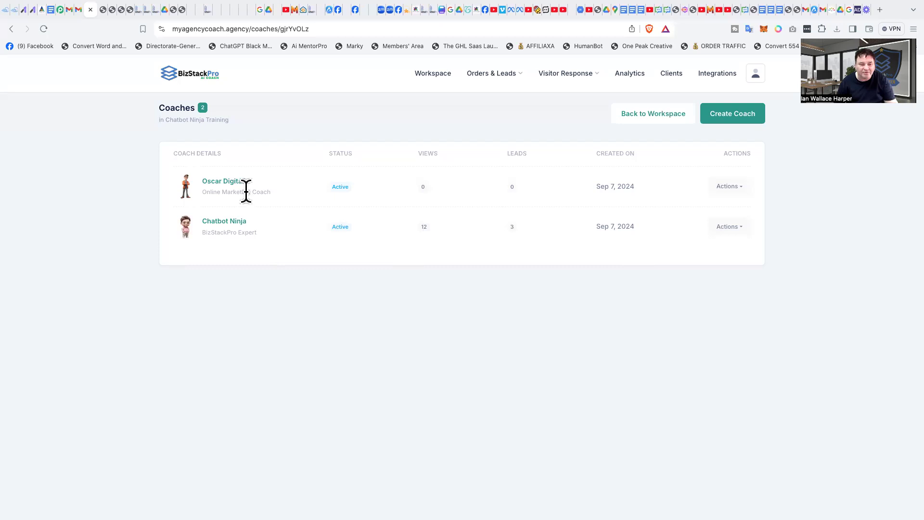
{"action": "left_click", "coordinate": [735, 188]}
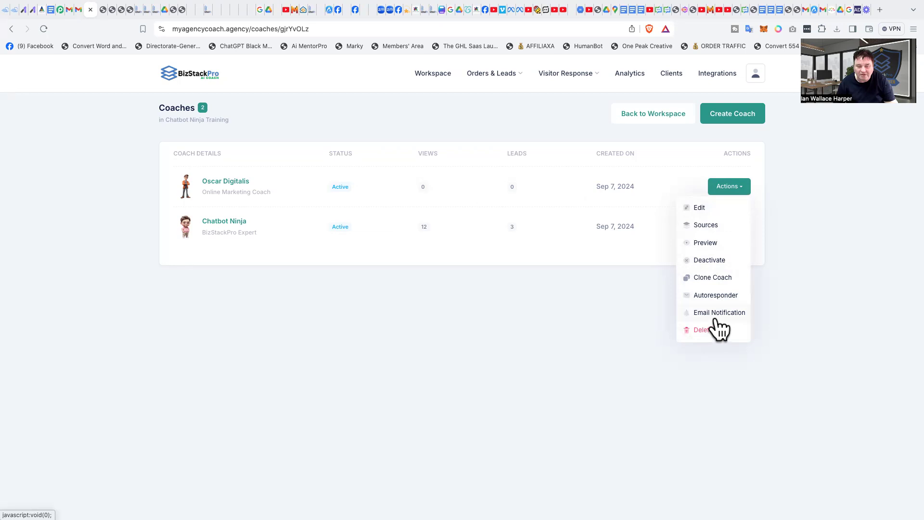
{"action": "left_click", "coordinate": [707, 244]}
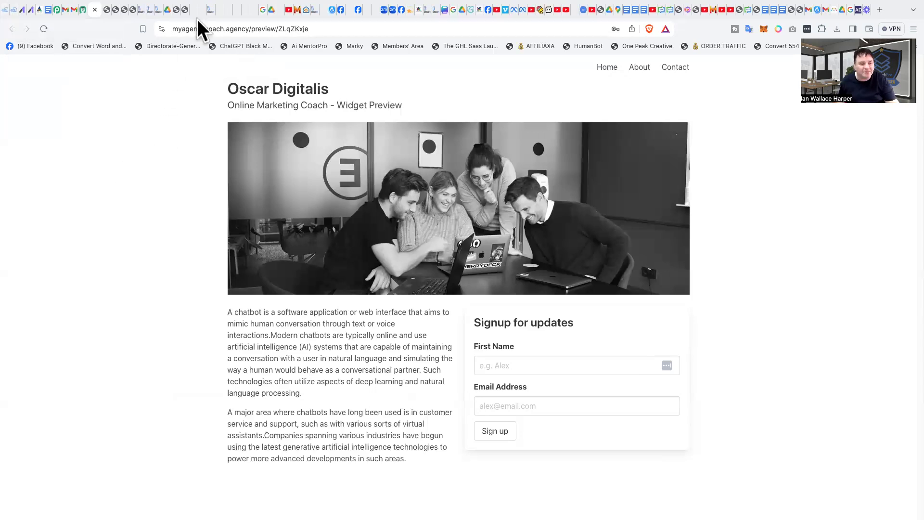
Step: Switch to the workflow tab and check the Inbound Webhook trigger's mapping reference for new sample requests
{"action": "left_click", "coordinate": [147, 7]}
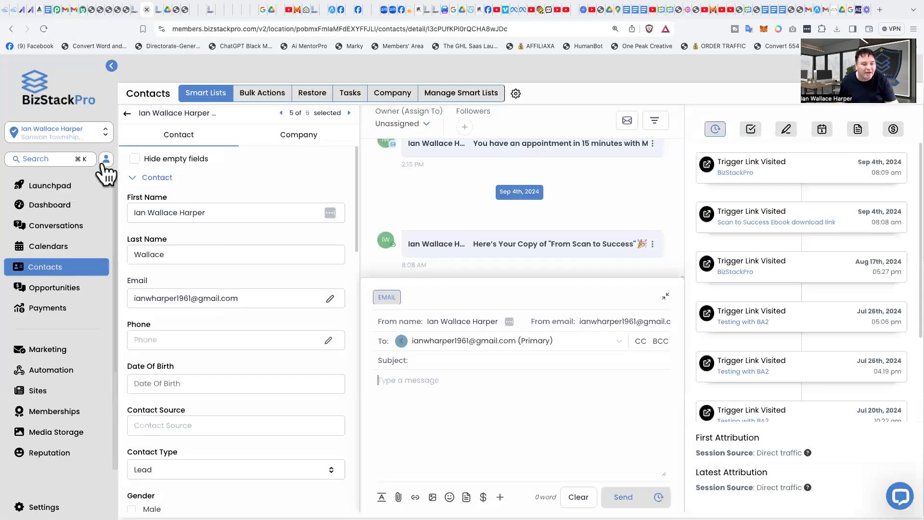
{"action": "left_click", "coordinate": [155, 7]}
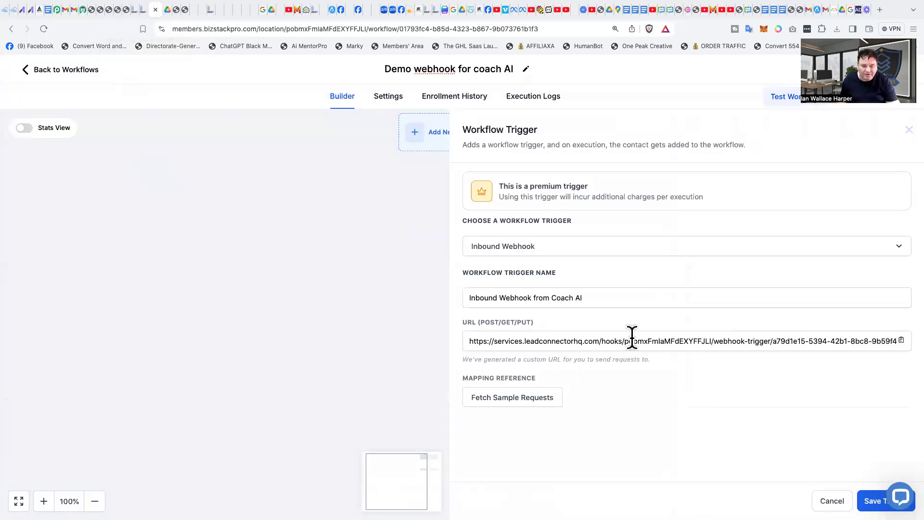
{"action": "left_click", "coordinate": [506, 398]}
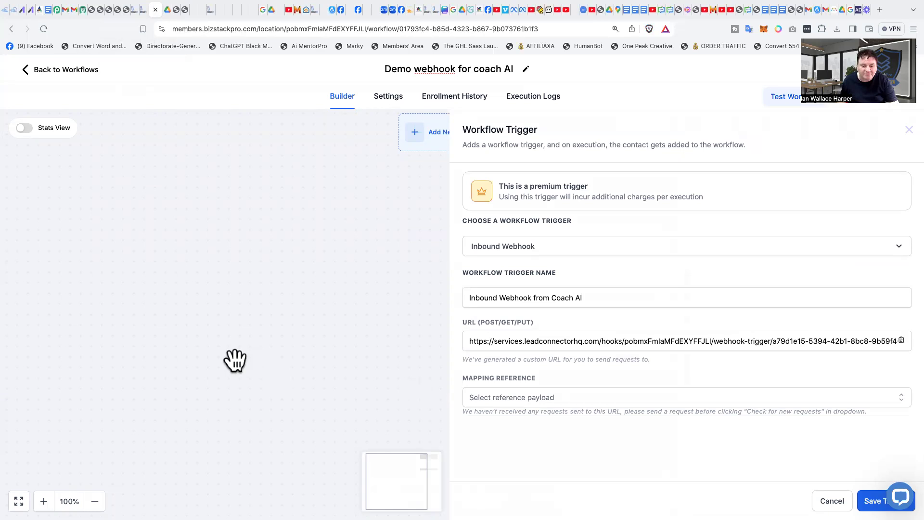
{"action": "left_click", "coordinate": [527, 397]}
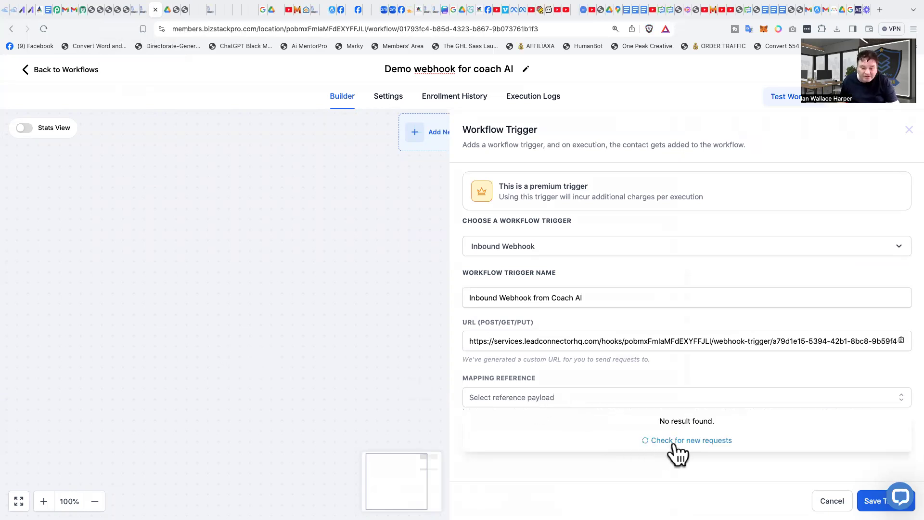
{"action": "left_click", "coordinate": [371, 355]}
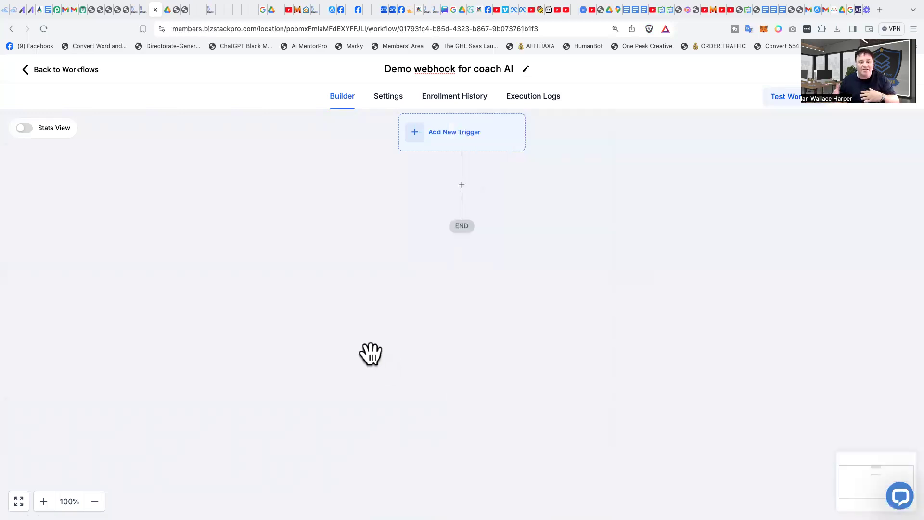
Step: Leave the Demo webhook for coach AI workflow without saving and return to the workflow list
{"action": "left_click", "coordinate": [56, 69]}
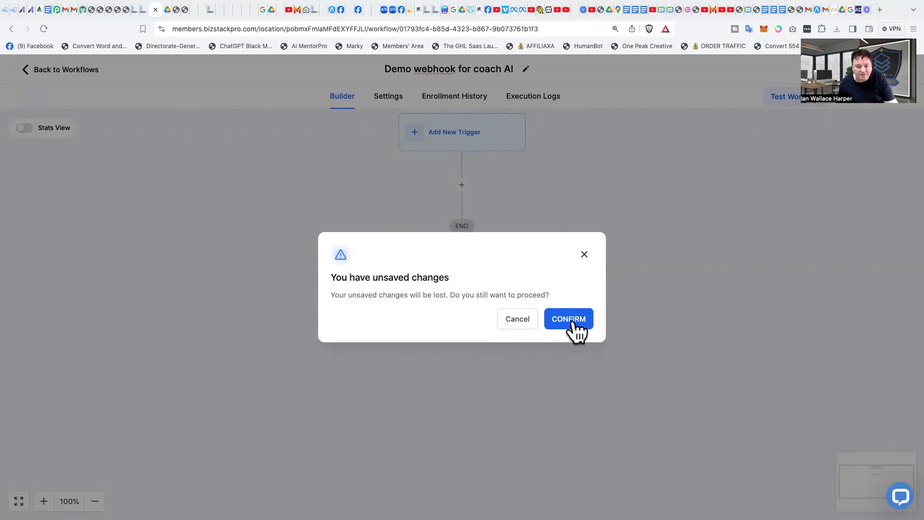
{"action": "left_click", "coordinate": [514, 322]}
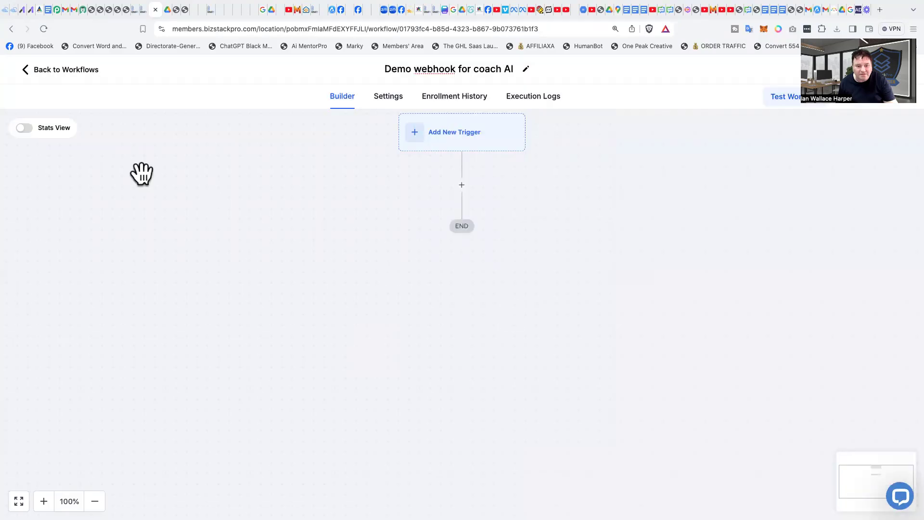
{"action": "left_click", "coordinate": [30, 70]}
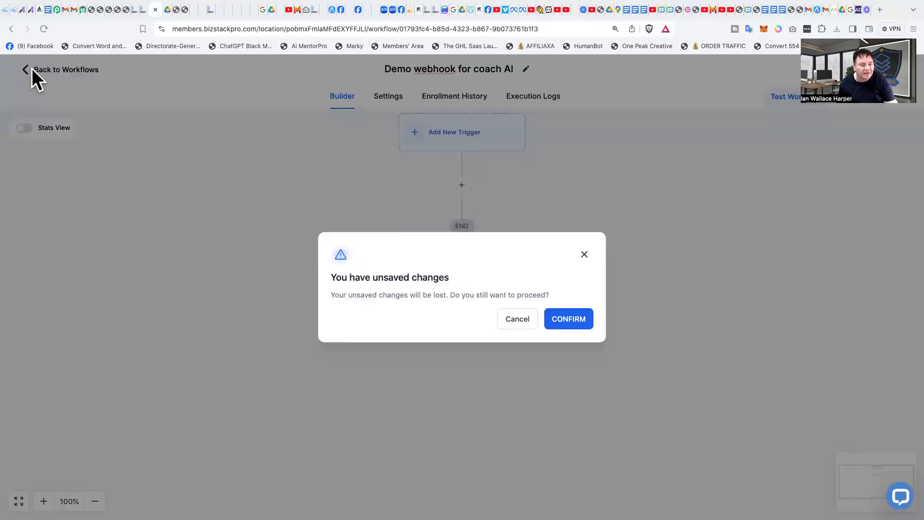
{"action": "left_click", "coordinate": [571, 325]}
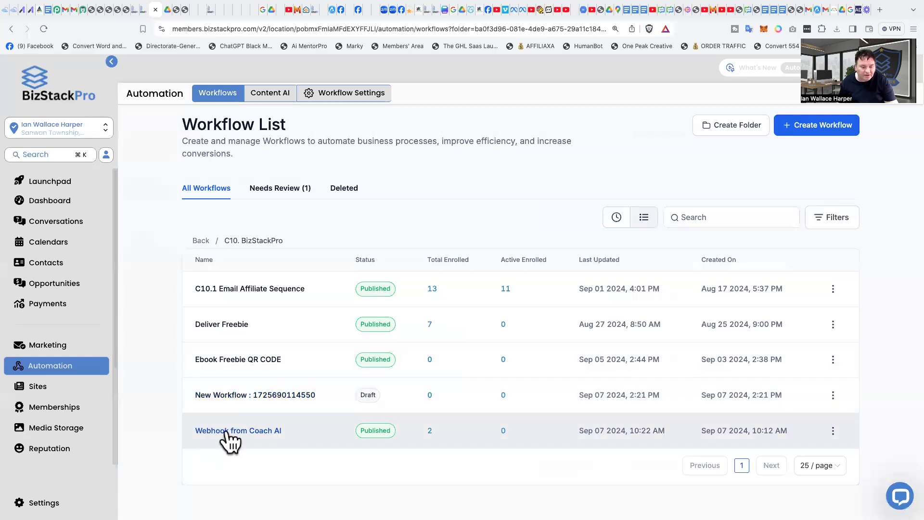
Step: Open the Webhook from Coach AI workflow and inspect its Inbound Webhook trigger
{"action": "left_click", "coordinate": [225, 432]}
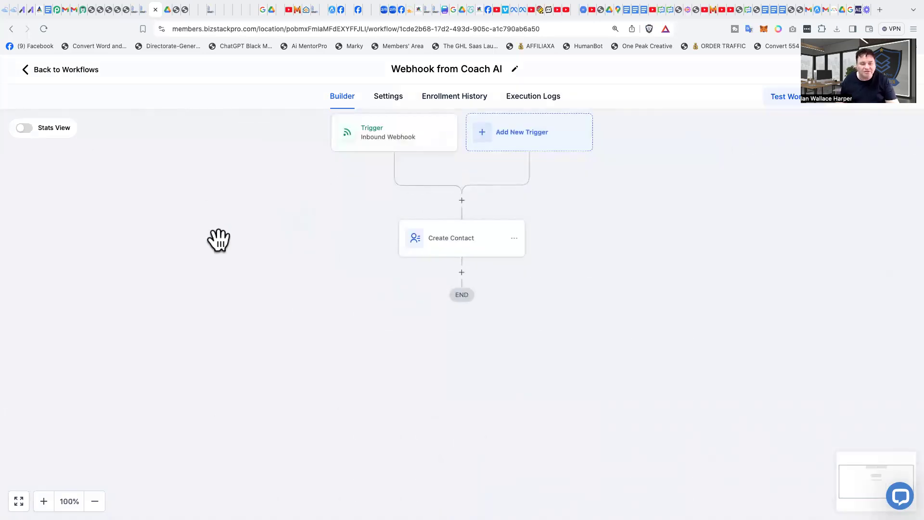
{"action": "left_click", "coordinate": [397, 144]}
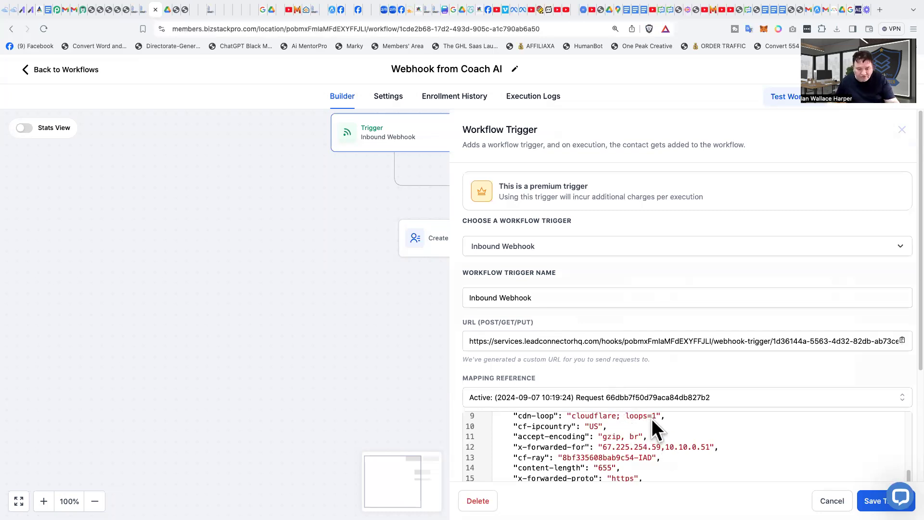
Step: Review the sample request payload in the Inbound Webhook trigger's mapping reference, then close the trigger panel
{"action": "scroll", "coordinate": [706, 420], "scroll_direction": "down", "scroll_amount": 1}
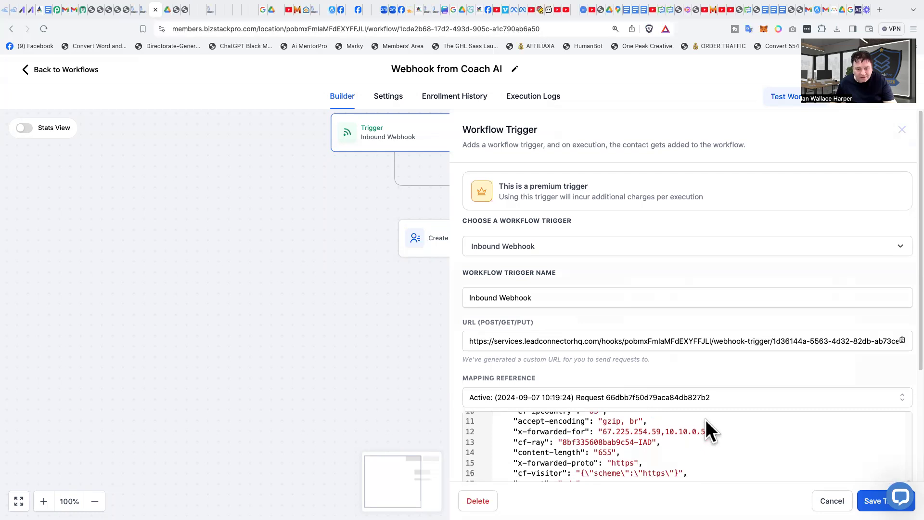
{"action": "scroll", "coordinate": [552, 430], "scroll_direction": "down", "scroll_amount": 2}
{"action": "scroll", "coordinate": [733, 334], "scroll_direction": "up", "scroll_amount": 2}
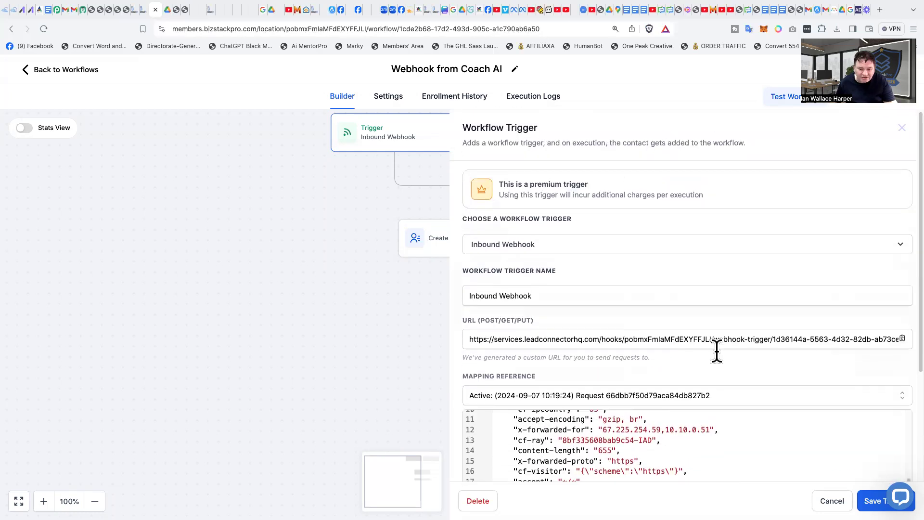
{"action": "scroll", "coordinate": [726, 381], "scroll_direction": "down", "scroll_amount": 3}
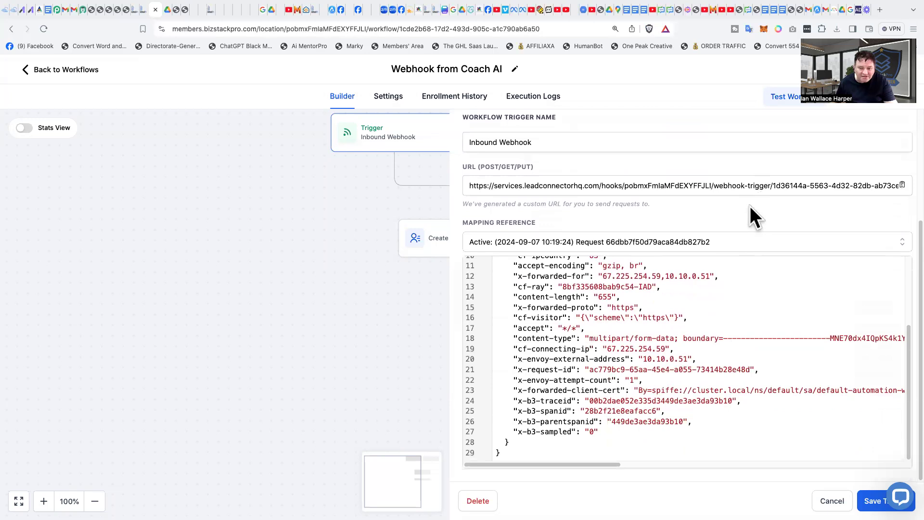
{"action": "scroll", "coordinate": [686, 342], "scroll_direction": "up", "scroll_amount": 5}
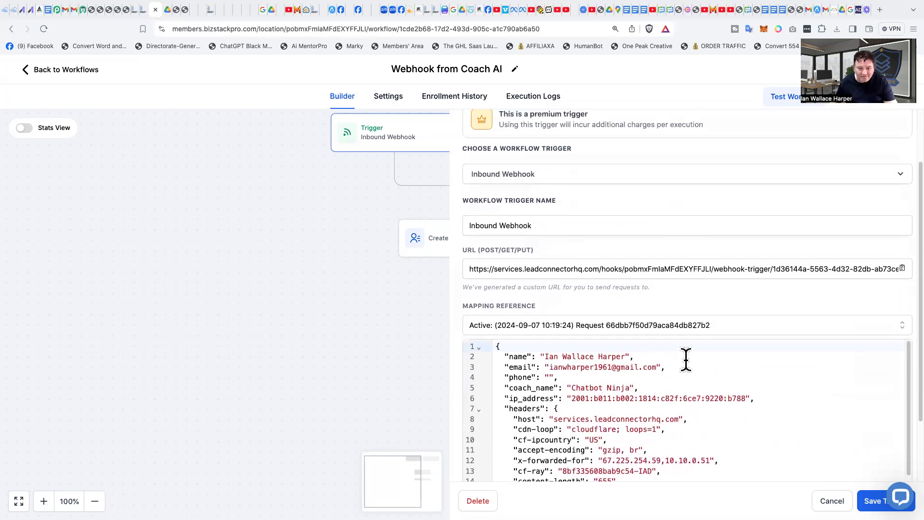
{"action": "scroll", "coordinate": [738, 421], "scroll_direction": "down", "scroll_amount": 3}
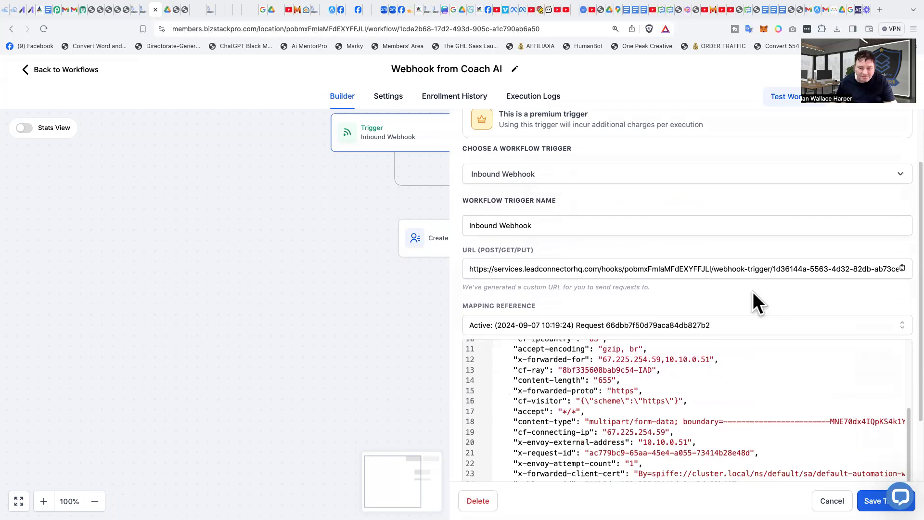
{"action": "scroll", "coordinate": [818, 467], "scroll_direction": "up", "scroll_amount": 1}
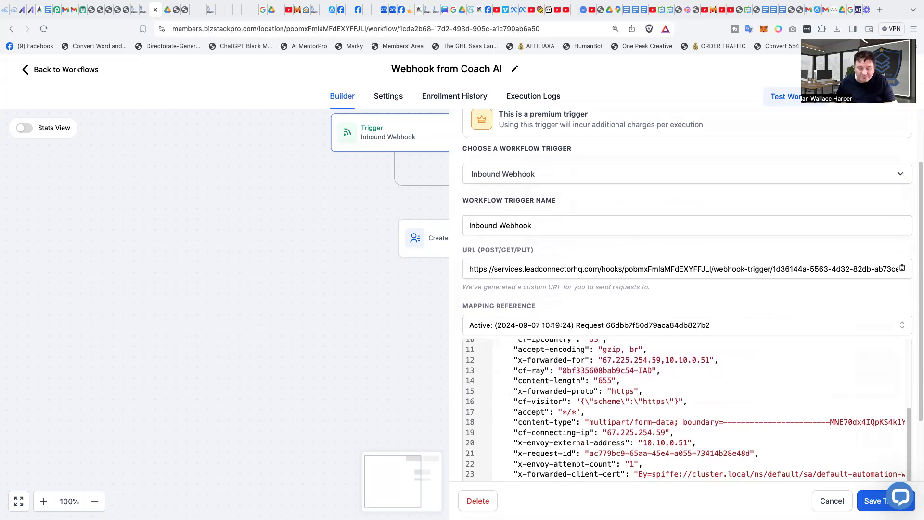
{"action": "left_click", "coordinate": [315, 290]}
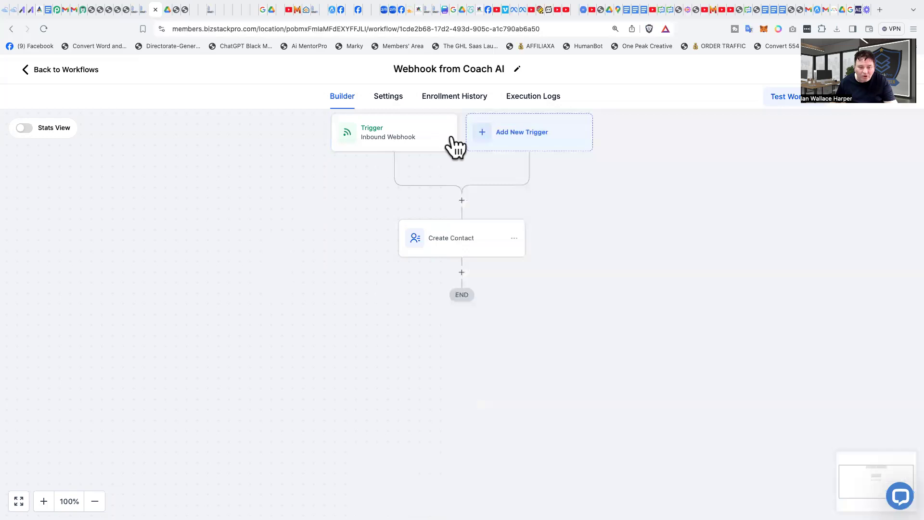
Step: Open the Create Contact action and look through the available contact field options
{"action": "left_click", "coordinate": [463, 249]}
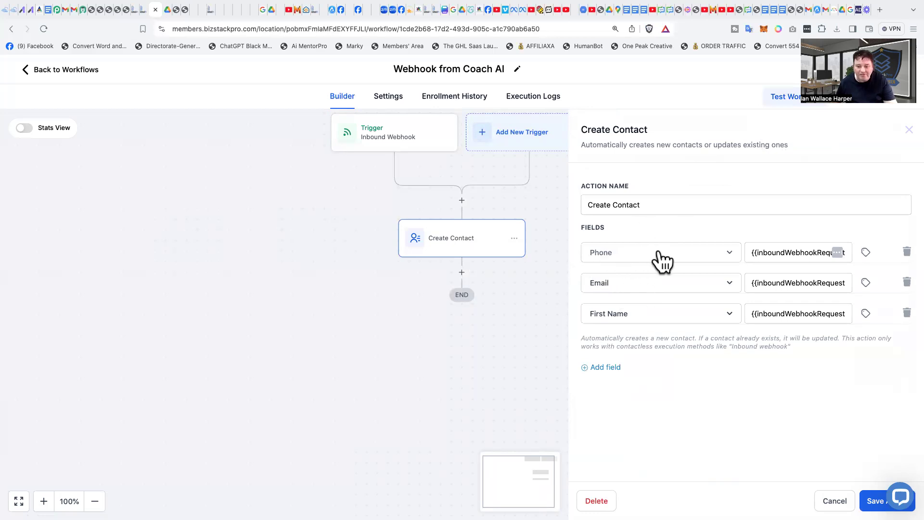
{"action": "left_click", "coordinate": [626, 260]}
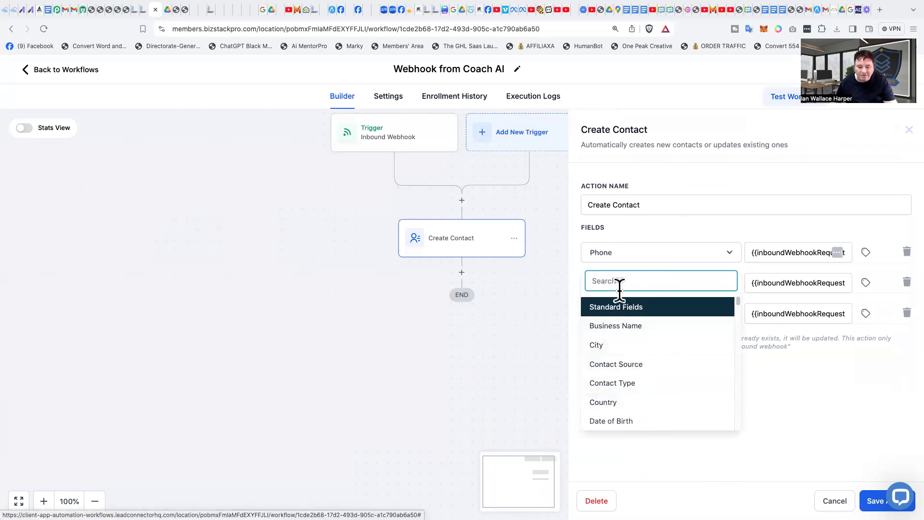
{"action": "left_click", "coordinate": [648, 279]}
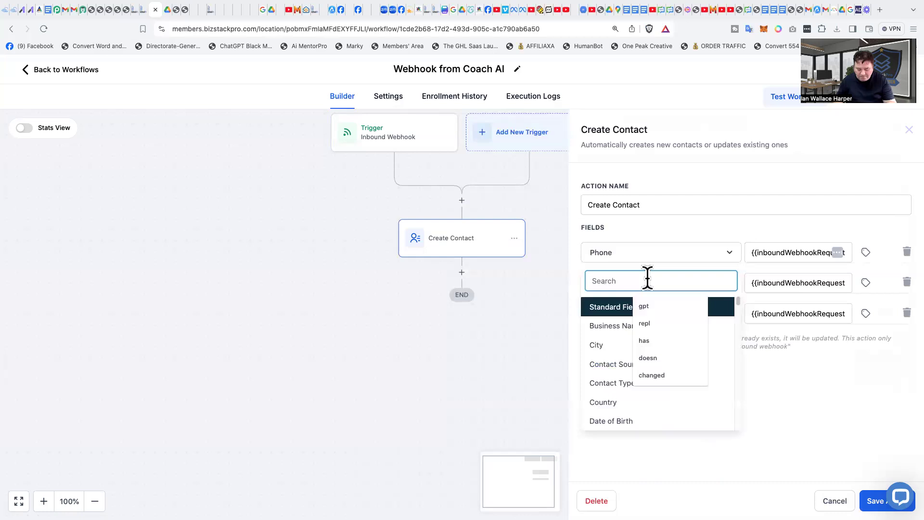
{"action": "type", "text": "phone"}
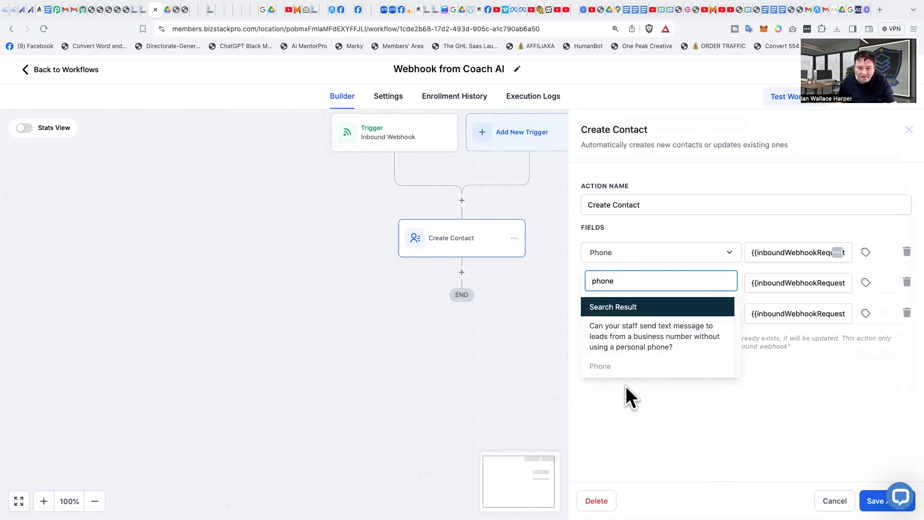
{"action": "left_click", "coordinate": [674, 227]}
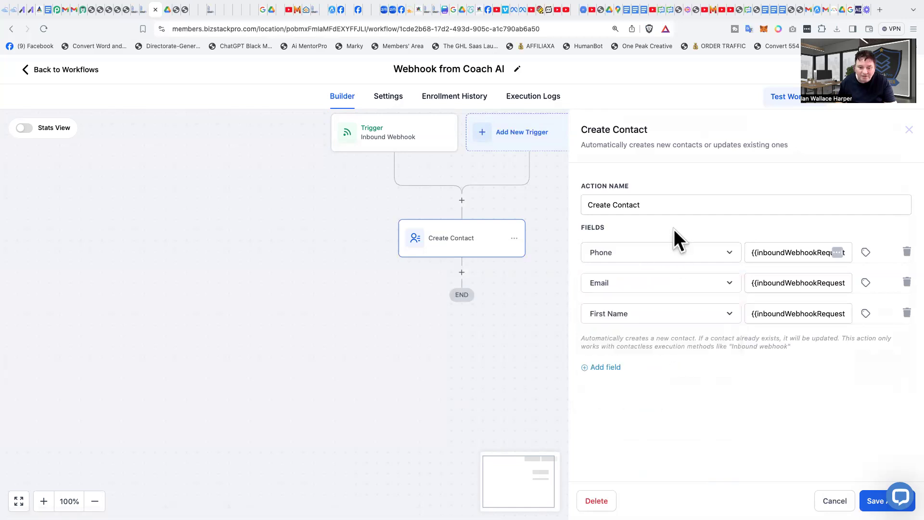
{"action": "left_click", "coordinate": [629, 288]}
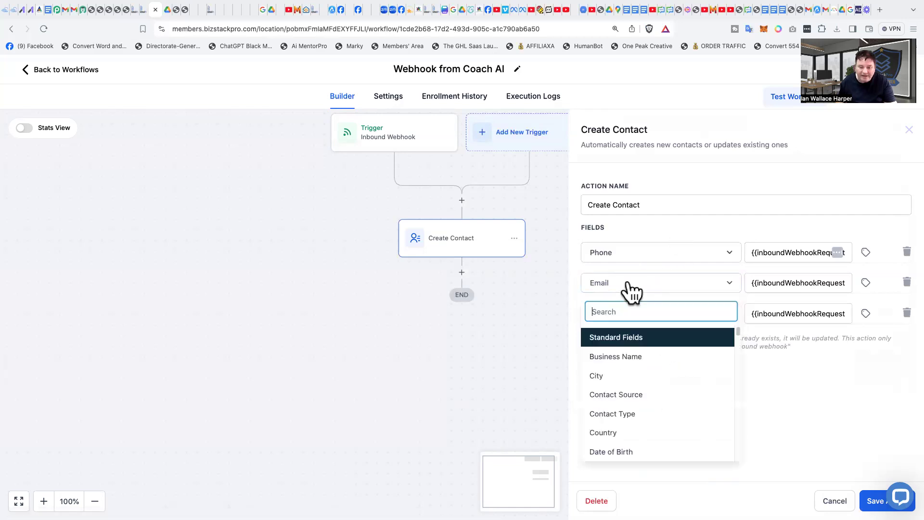
{"action": "left_click", "coordinate": [638, 221]}
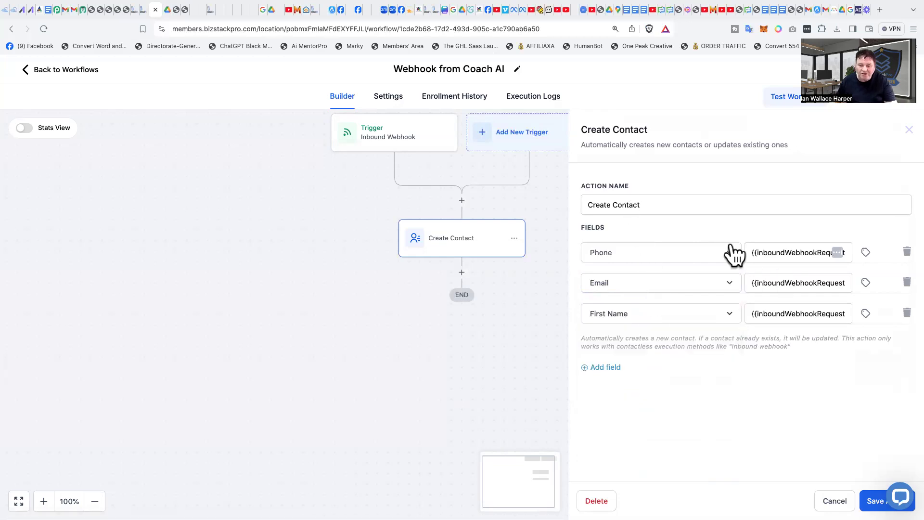
Step: Map the Phone field's value to the Inbound Webhook Trigger's Phone custom value
{"action": "left_click", "coordinate": [866, 252]}
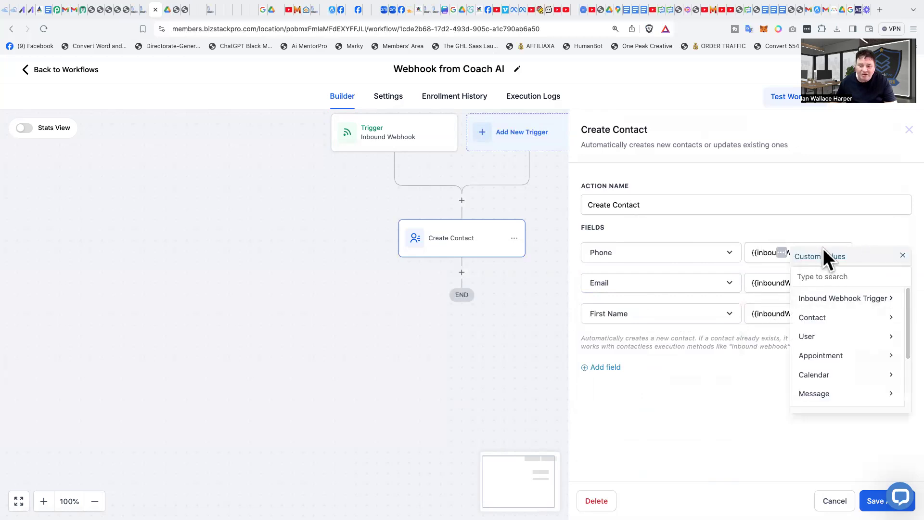
{"action": "left_click", "coordinate": [818, 299]}
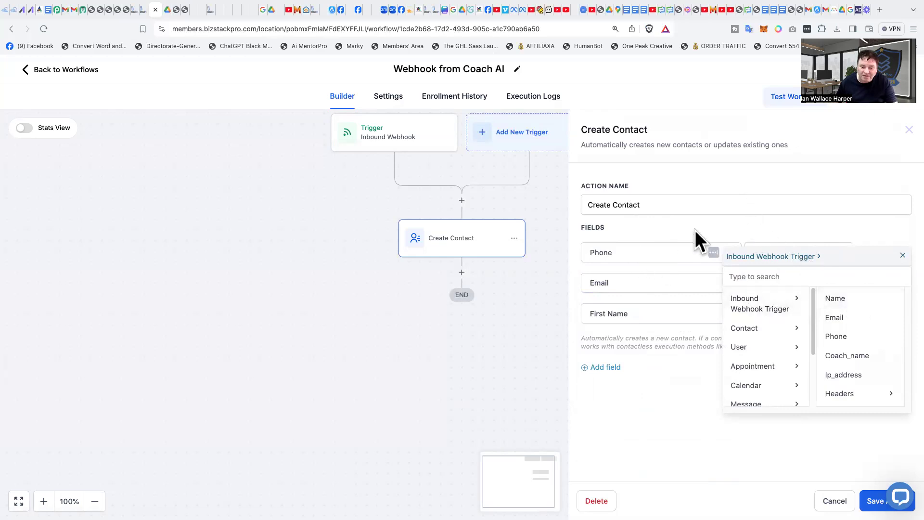
{"action": "left_click", "coordinate": [835, 337]}
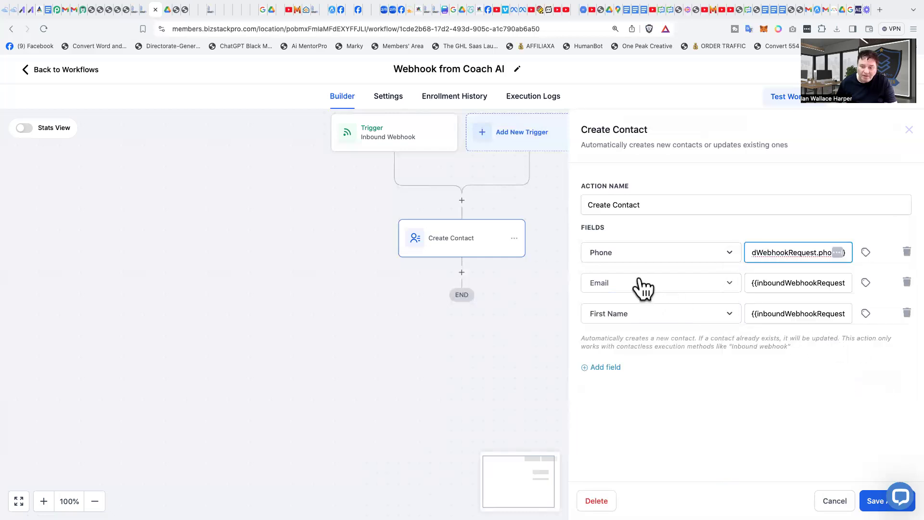
Step: Insert the Inbound Webhook Trigger's Email custom value into the Email field's value
{"action": "left_click", "coordinate": [629, 288]}
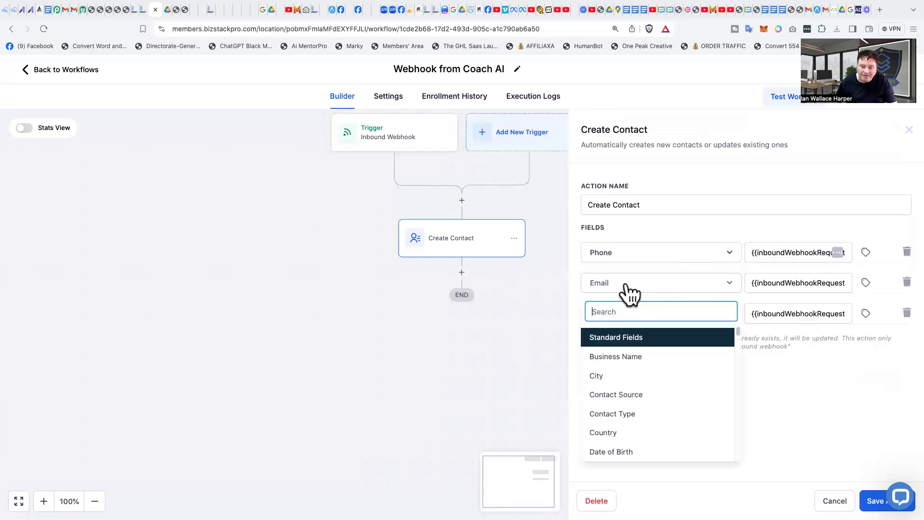
{"action": "left_click", "coordinate": [799, 289]}
{"action": "left_click", "coordinate": [867, 283]}
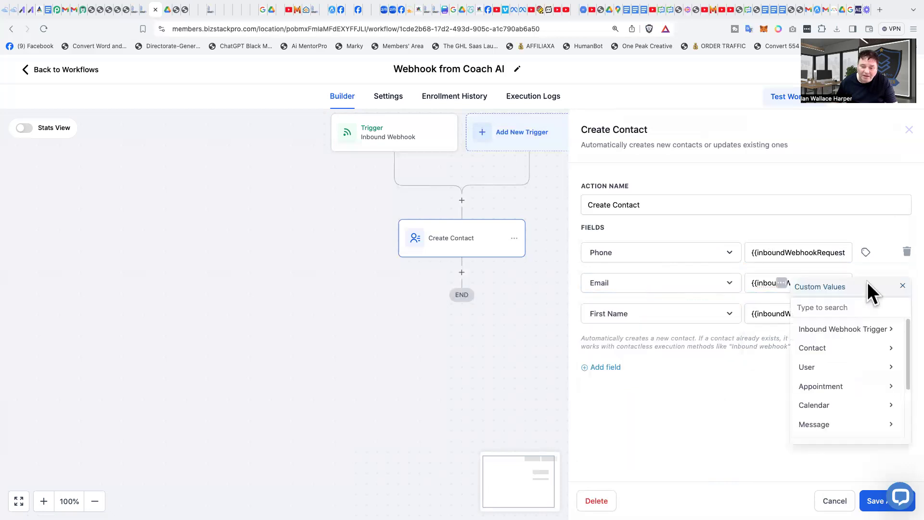
{"action": "left_click", "coordinate": [827, 331]}
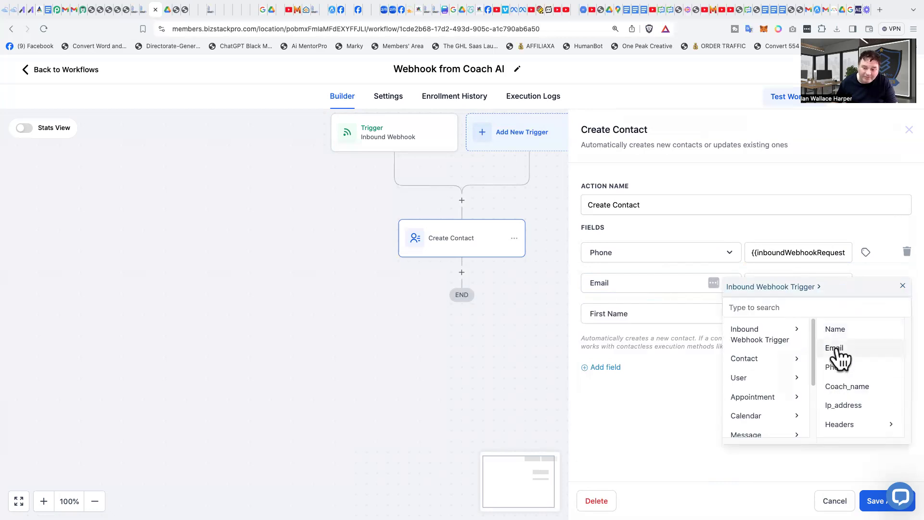
{"action": "left_click", "coordinate": [837, 347]}
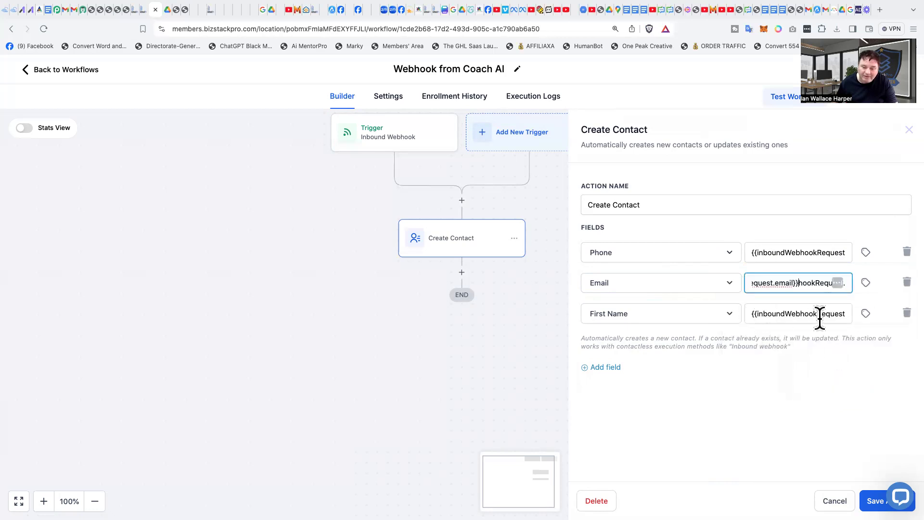
Step: Insert the Inbound Webhook Trigger's Name custom value into the First Name field and close the action panel
{"action": "left_click", "coordinate": [866, 314]}
{"action": "left_click", "coordinate": [866, 314]}
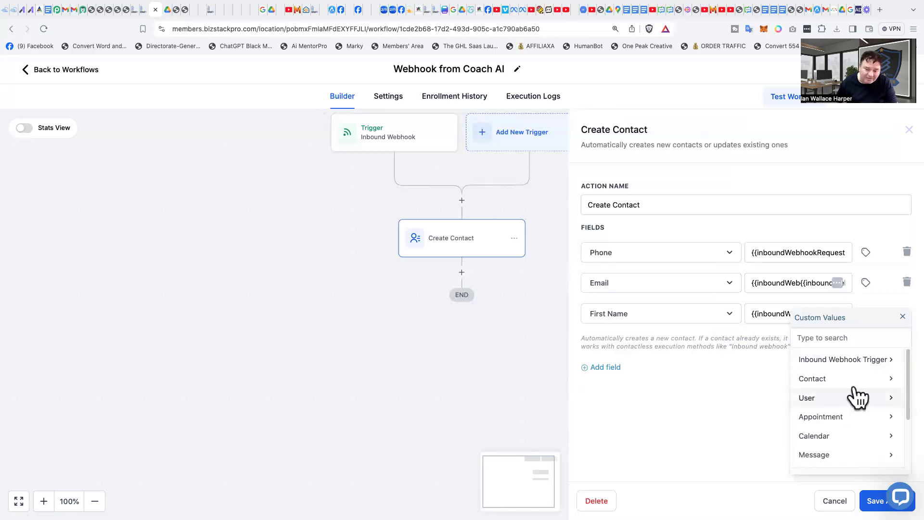
{"action": "left_click", "coordinate": [886, 365]}
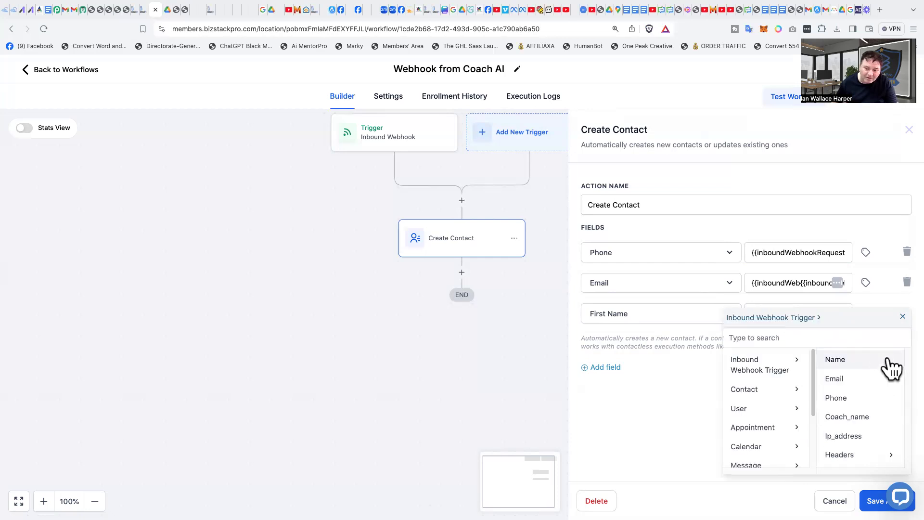
{"action": "left_click", "coordinate": [844, 365]}
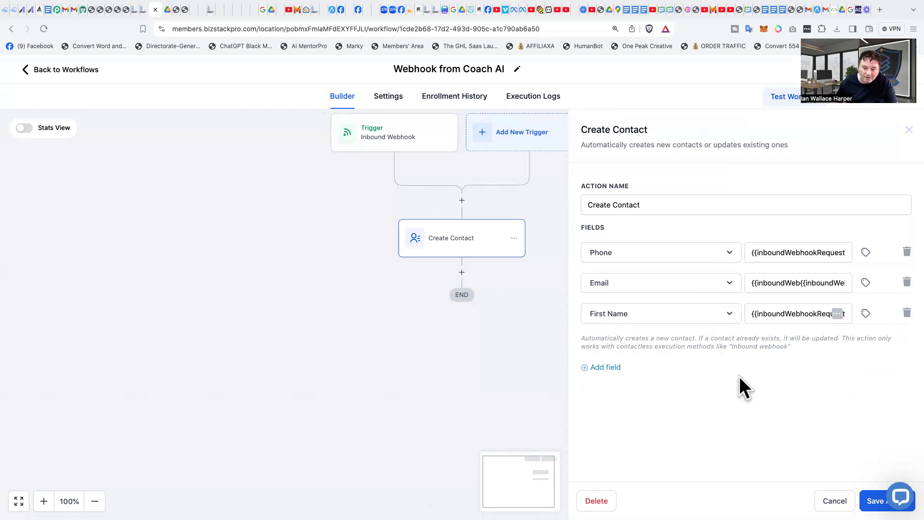
{"action": "left_click", "coordinate": [612, 317]}
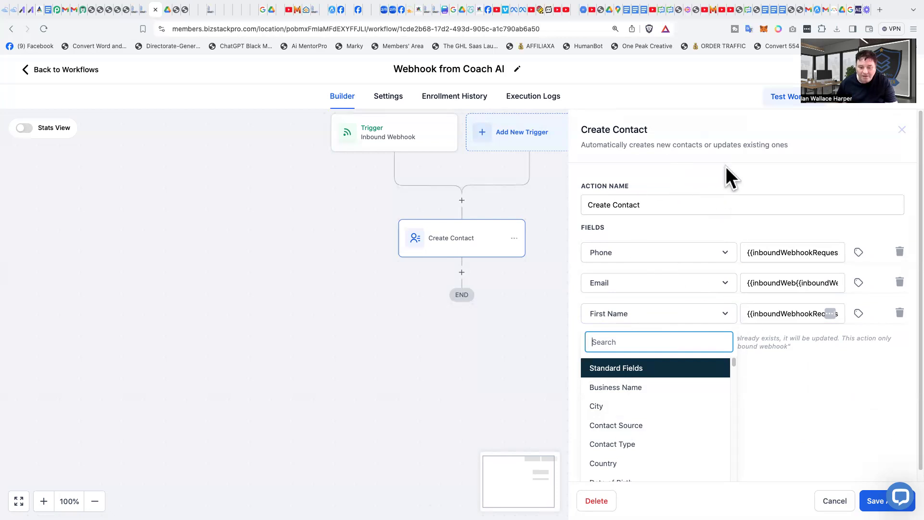
{"action": "left_click", "coordinate": [630, 342]}
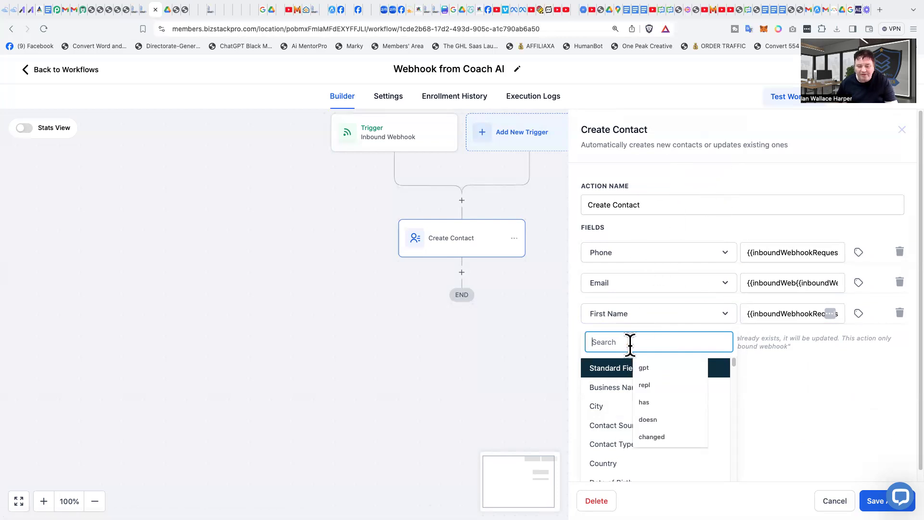
{"action": "left_click", "coordinate": [691, 163]}
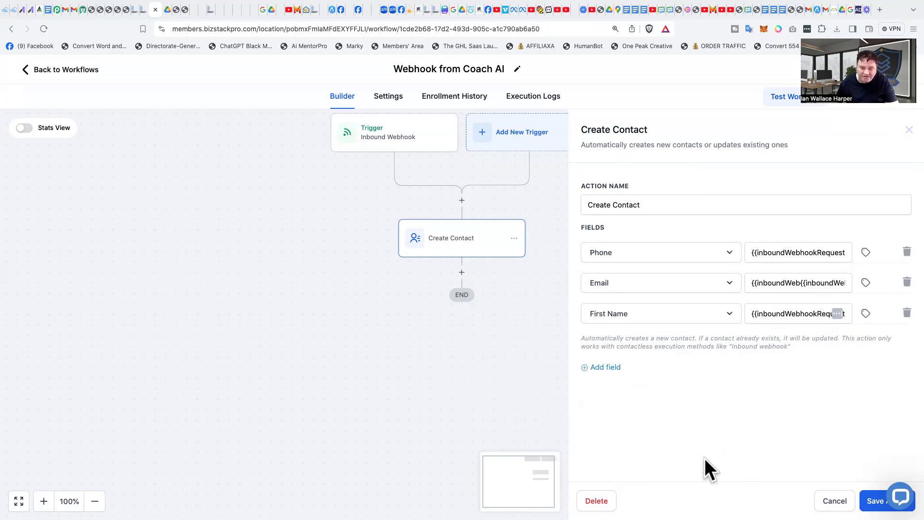
{"action": "left_click", "coordinate": [407, 366]}
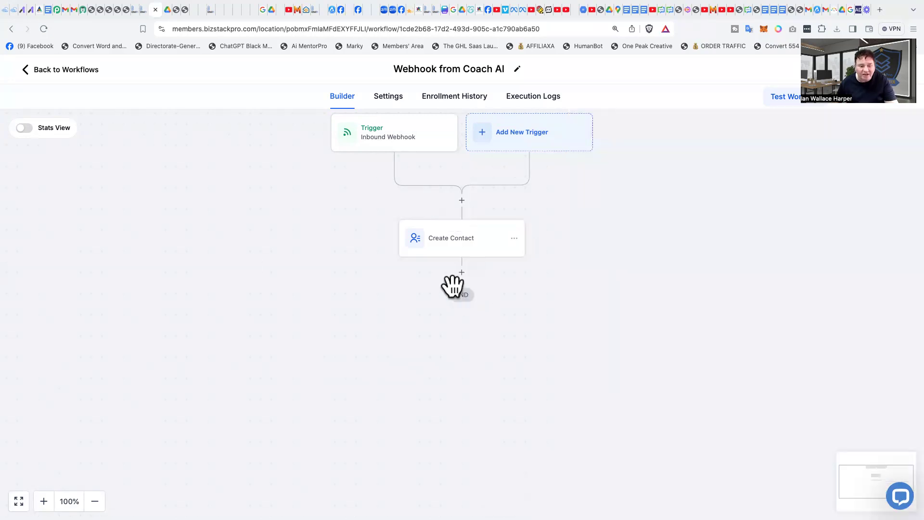
Step: Add an Add Contact Tag action after the Create Contact step
{"action": "left_click", "coordinate": [462, 273]}
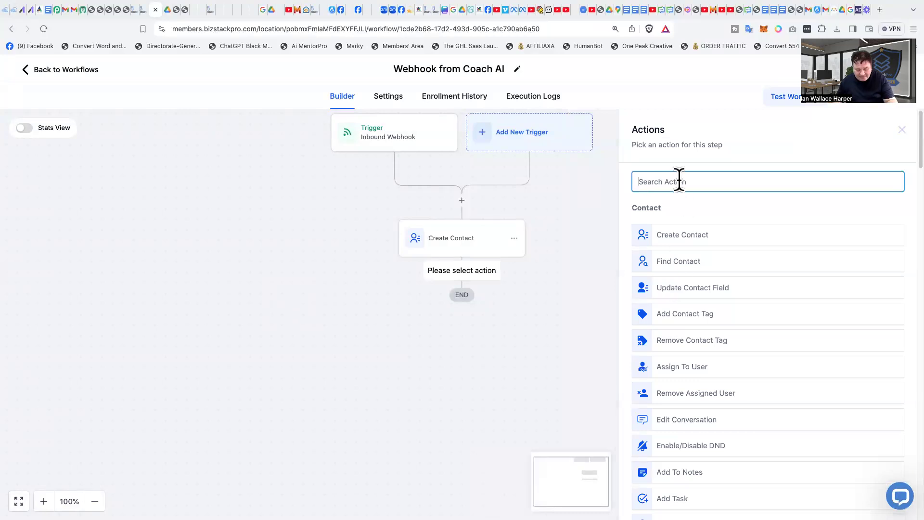
{"action": "type", "text": "AdTa"}
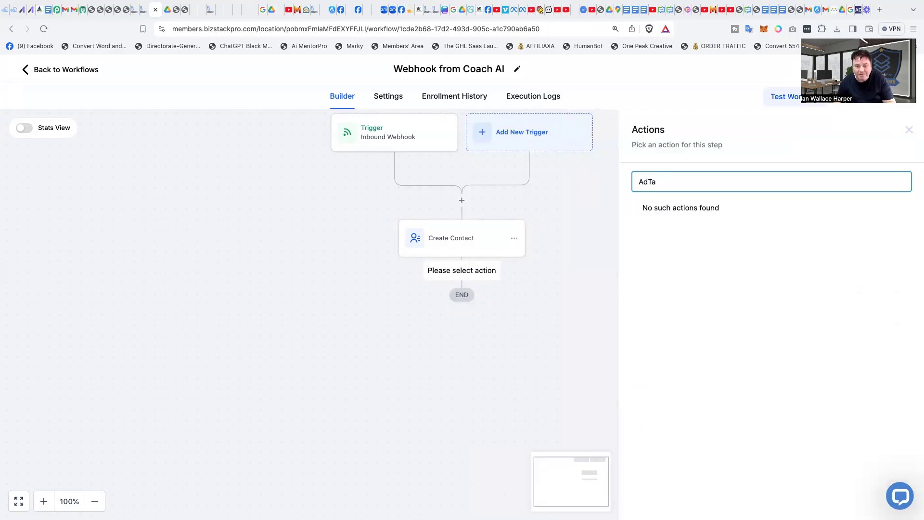
{"action": "key", "text": "BackSpace"}
{"action": "key", "text": "BackSpace"}
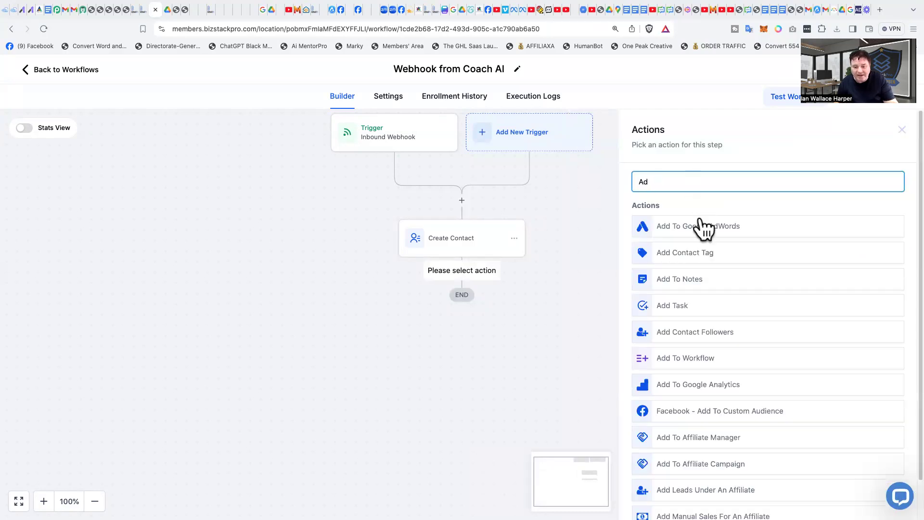
{"action": "left_click", "coordinate": [689, 257]}
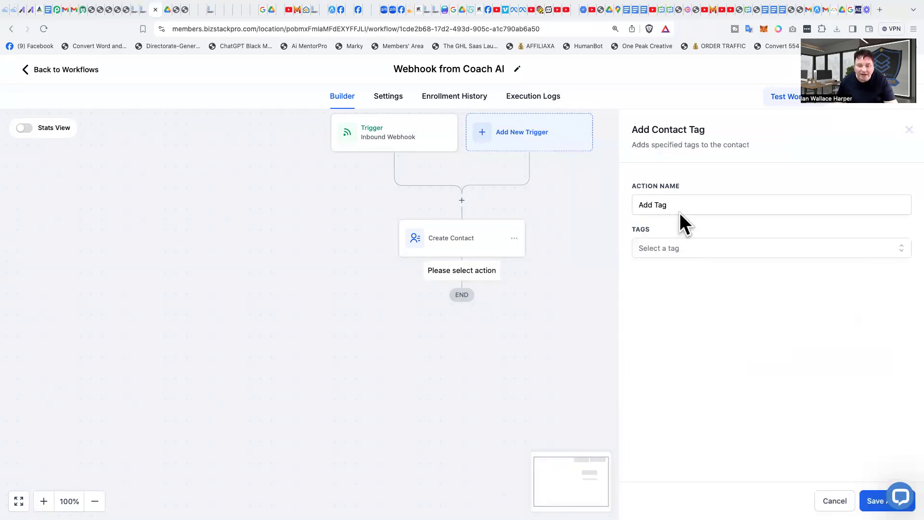
Step: Create and apply a new tag named From Coach AI in the action's tags
{"action": "left_click", "coordinate": [653, 249]}
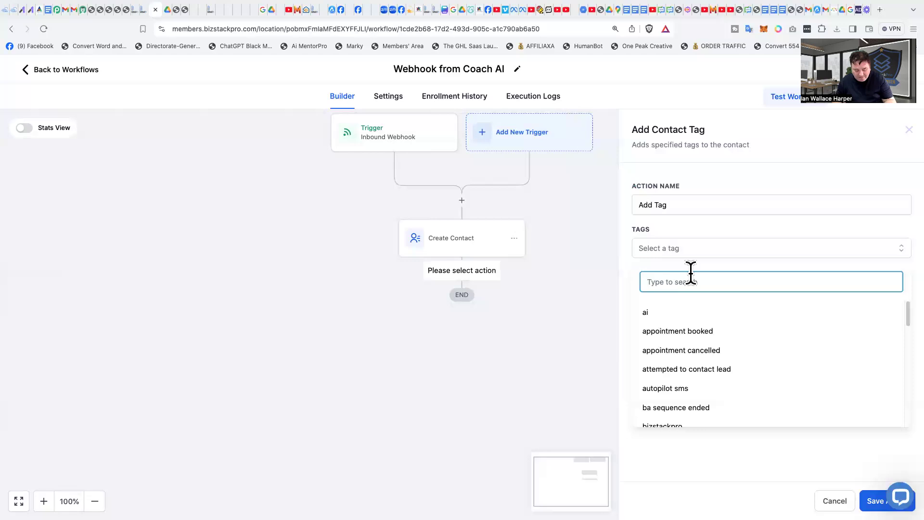
{"action": "type", "text": "Coach AI"}
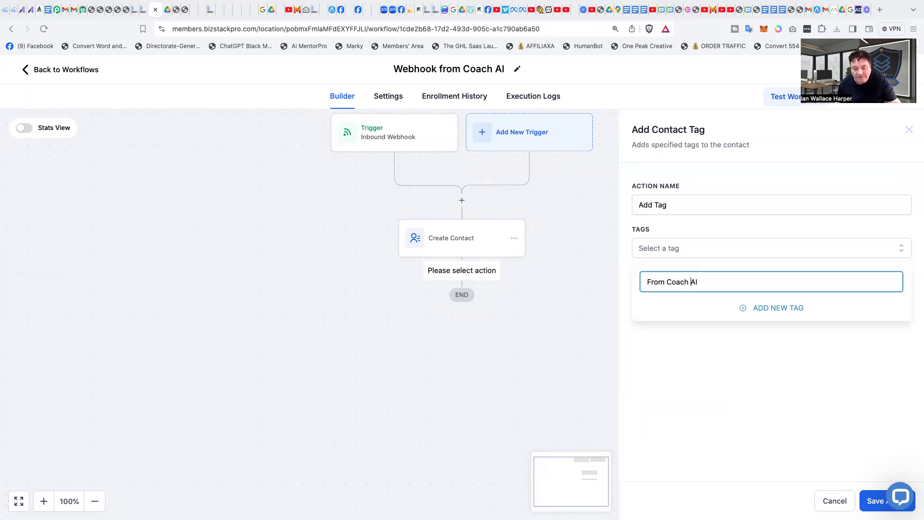
{"action": "left_click", "coordinate": [778, 309]}
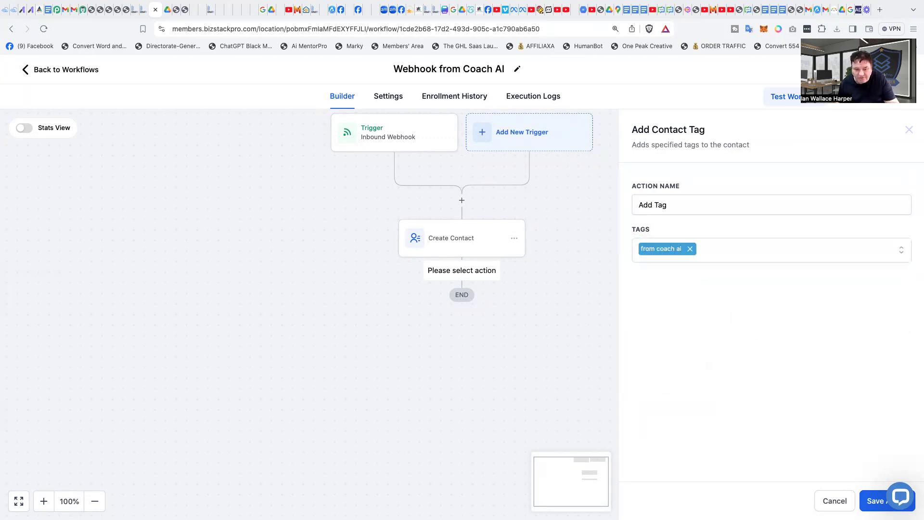
Step: Save the Add Tag action and then save the whole workflow
{"action": "left_click", "coordinate": [873, 500]}
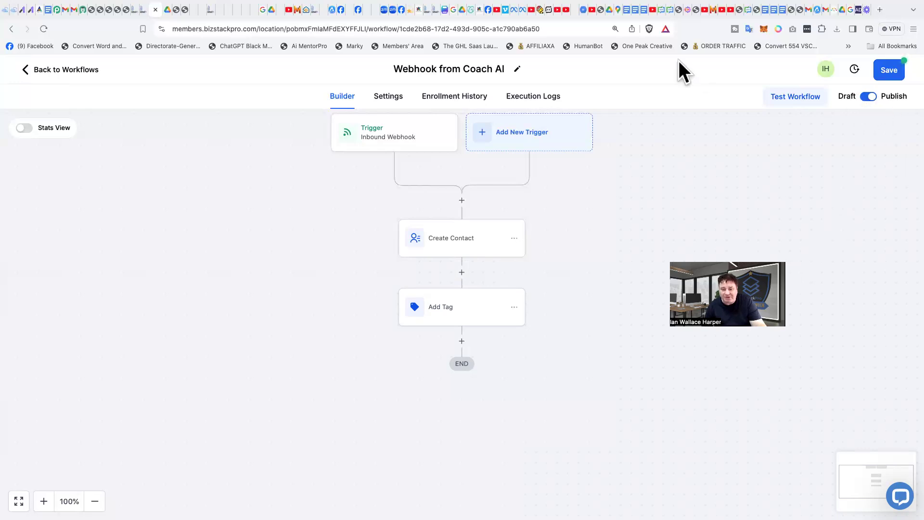
{"action": "left_click", "coordinate": [890, 69]}
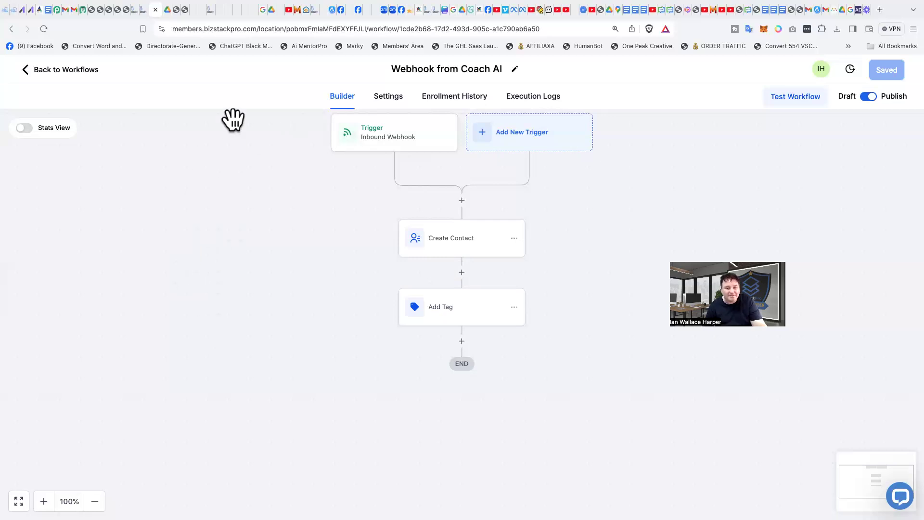
Step: Inspect the event details of the latest Create Contact execution in the workflow's execution logs and return to the workflow list
{"action": "left_click", "coordinate": [551, 98]}
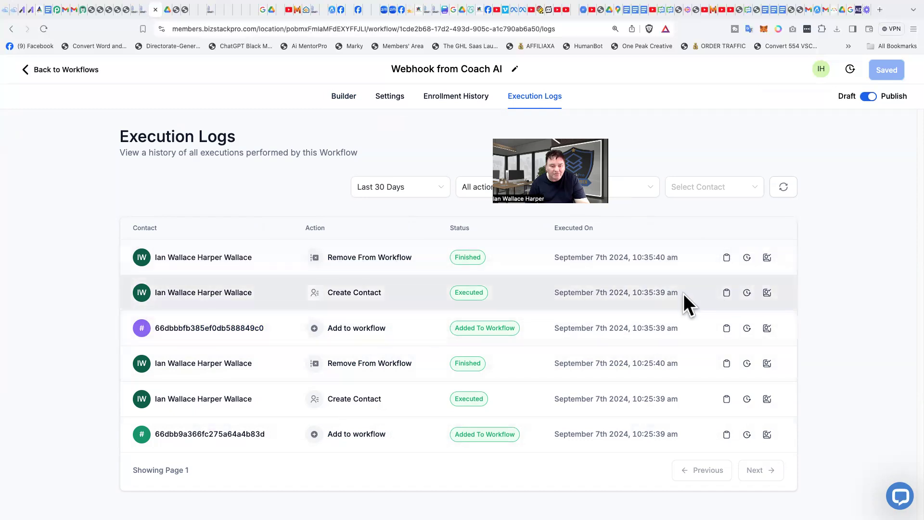
{"action": "left_click", "coordinate": [726, 293]}
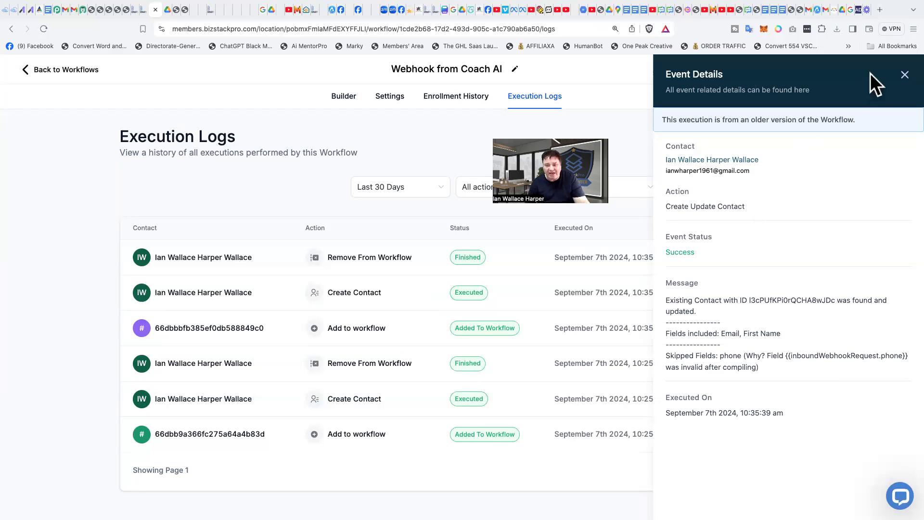
{"action": "left_click", "coordinate": [904, 76]}
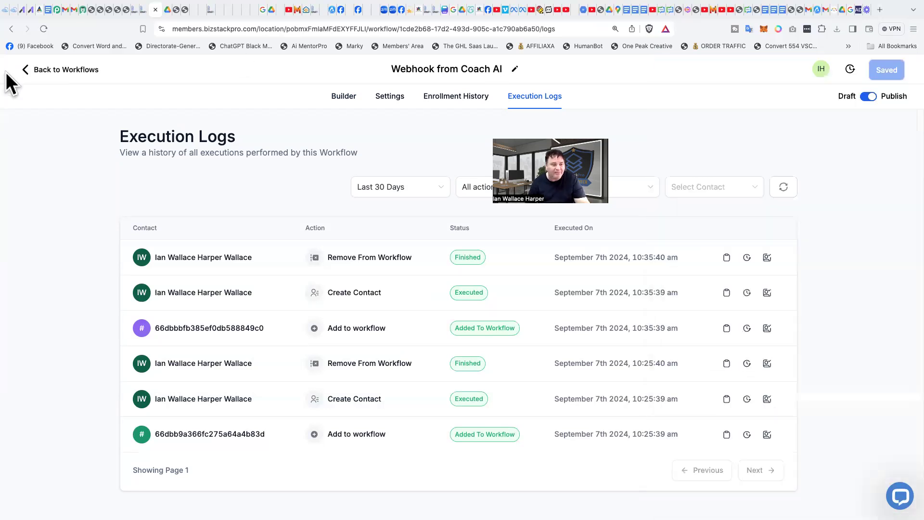
{"action": "left_click", "coordinate": [54, 72]}
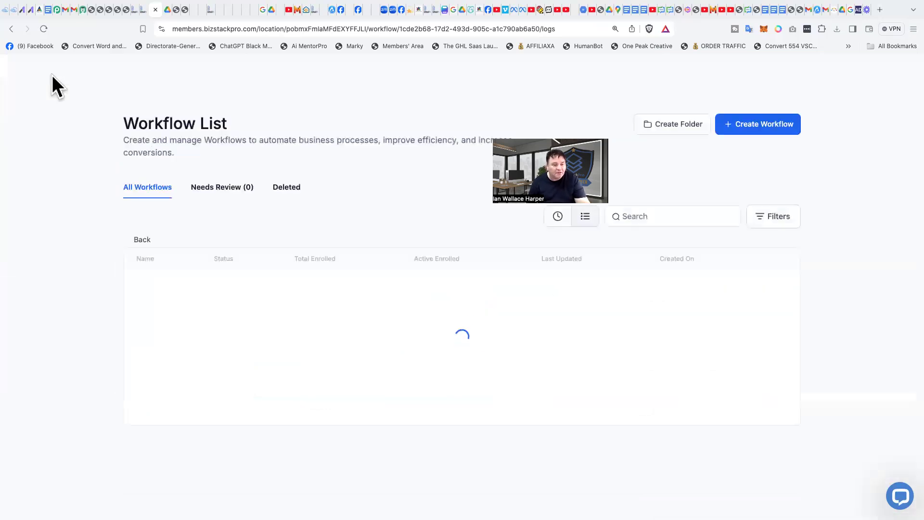